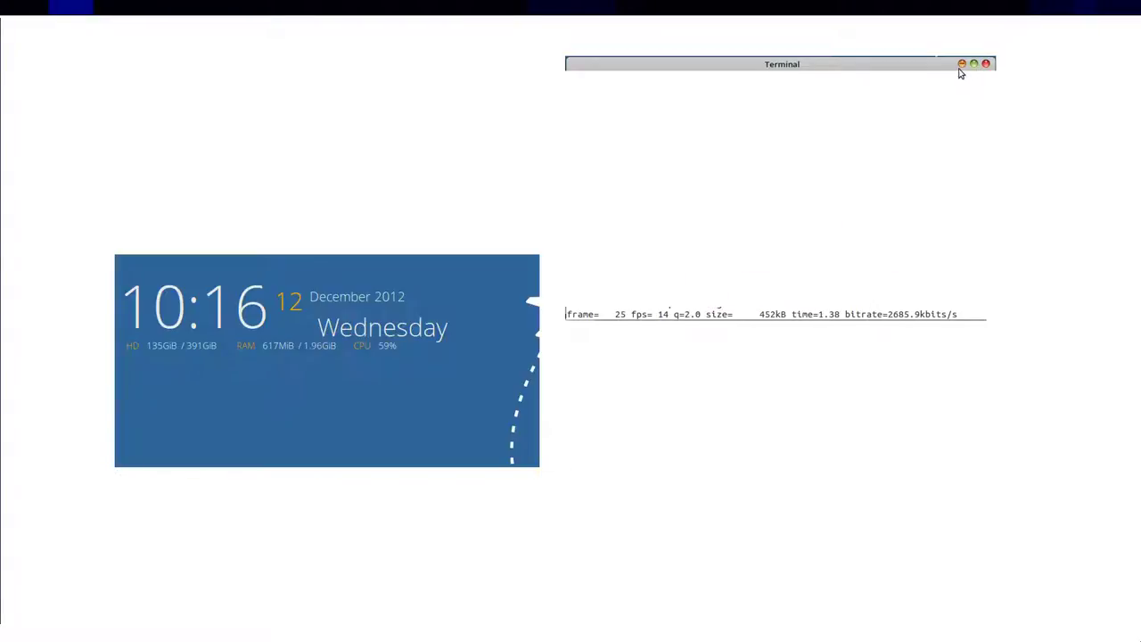
Step: Close the Terminal, skim the ClamAV help page, and switch to the ClamTk Virus Scanner tab
click(961, 68)
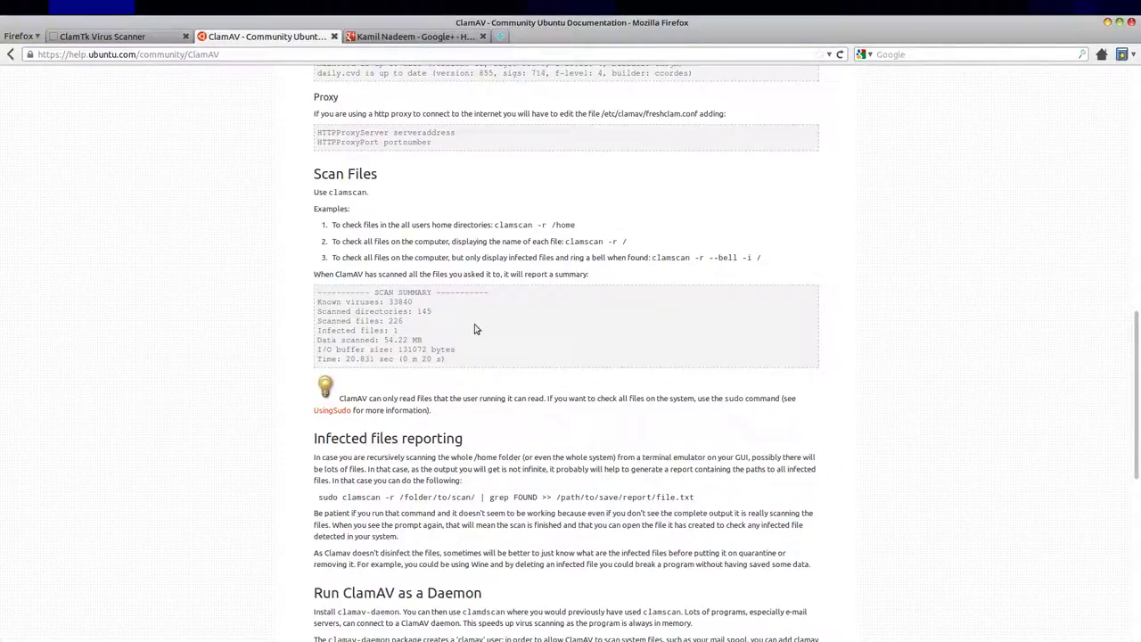
scroll(475, 329, down, 7)
scroll(319, 255, up, 9)
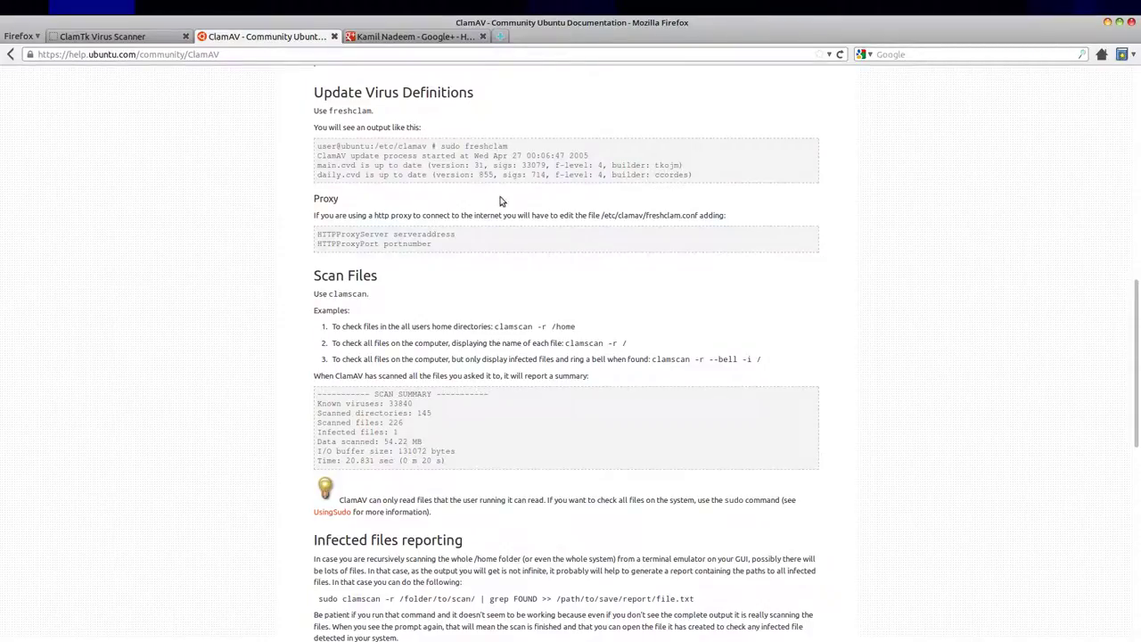
scroll(499, 199, up, 10)
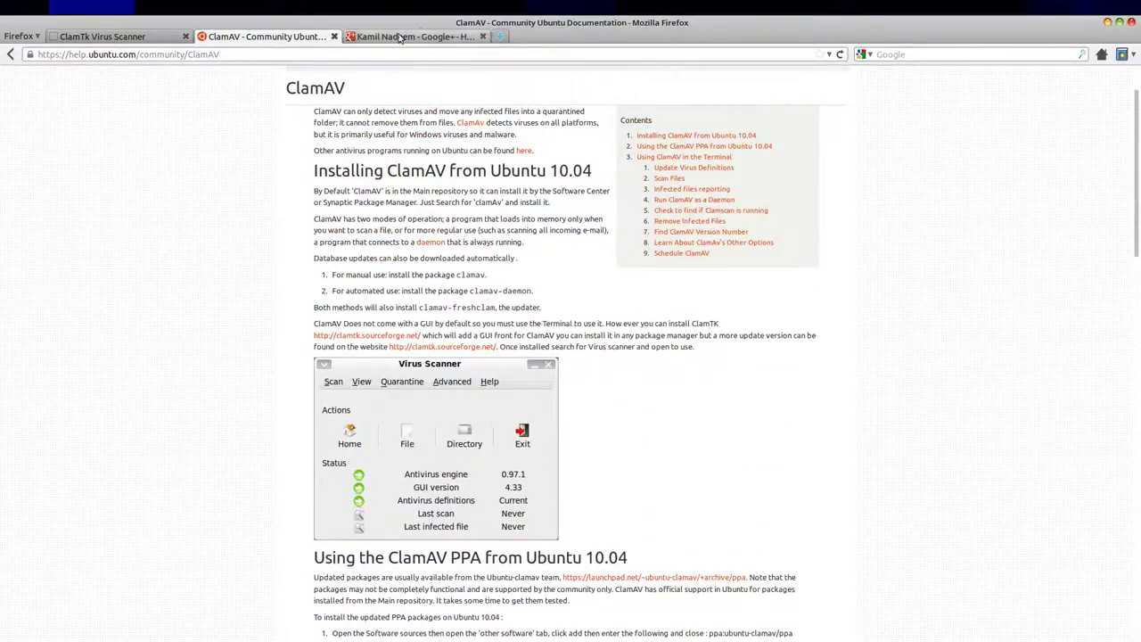
click(116, 37)
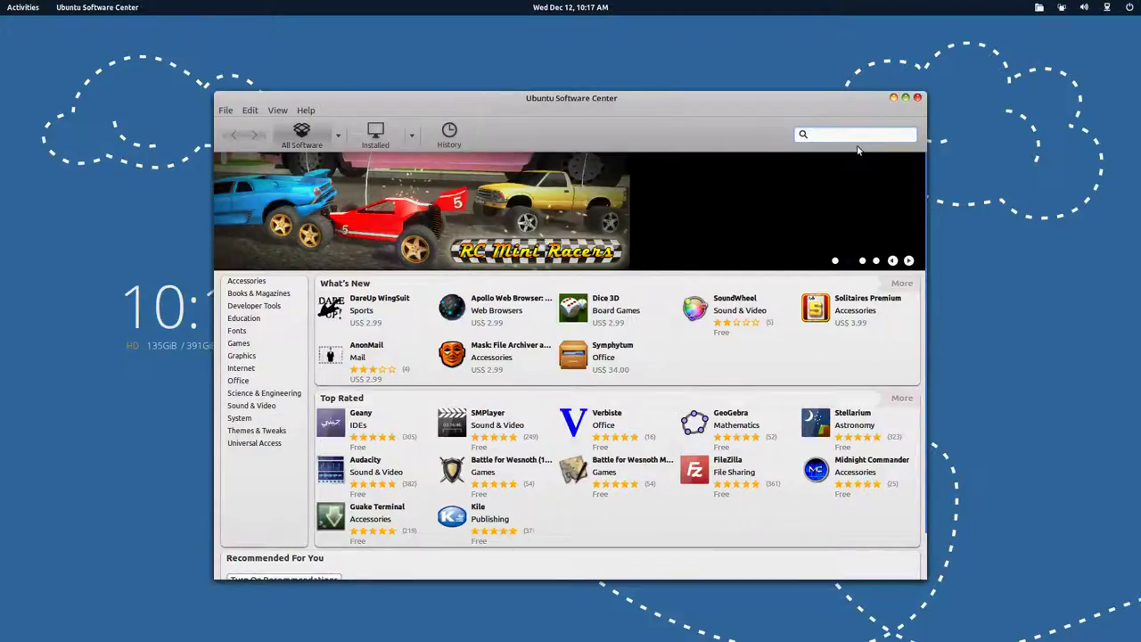
Step: Search 'clam', confirm ClamTk 4.43-1 shows as installed, then close the Software Center
text(clam)
click(303, 285)
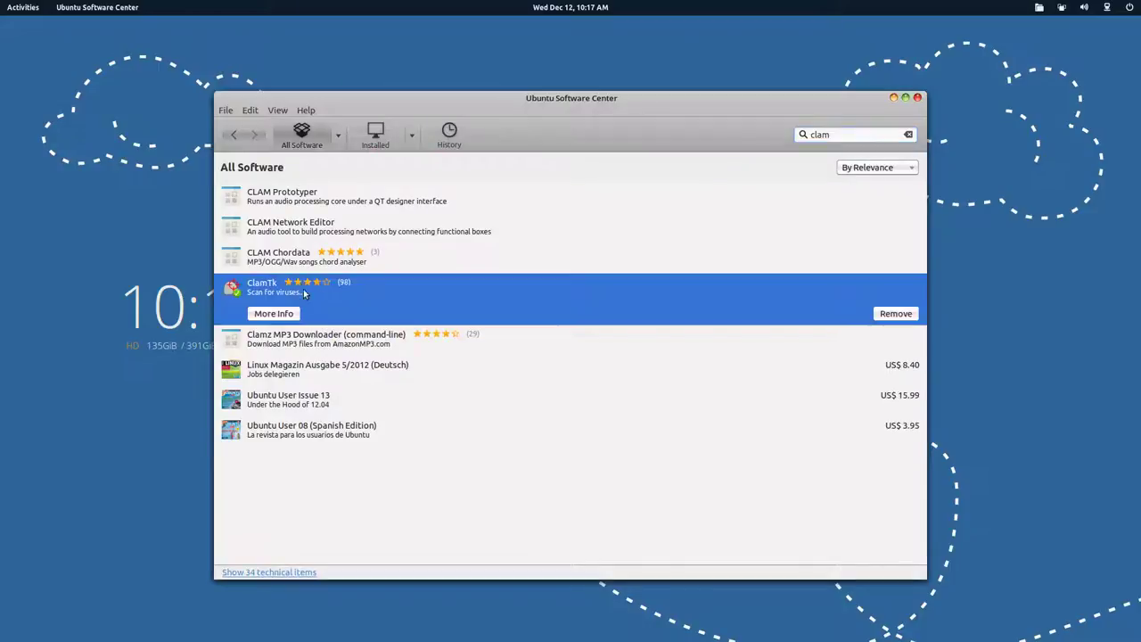
click(274, 314)
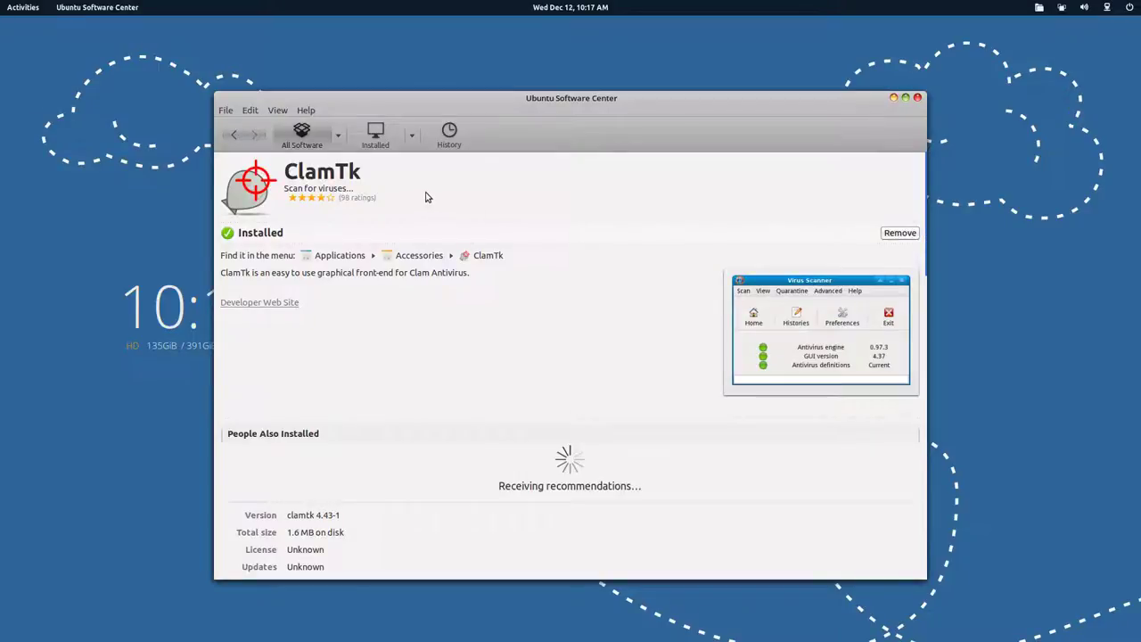
click(916, 98)
Step: Launch ClamTk from an Activities search for 'clam' and nudge its window up and right
key(super)
text(clam)
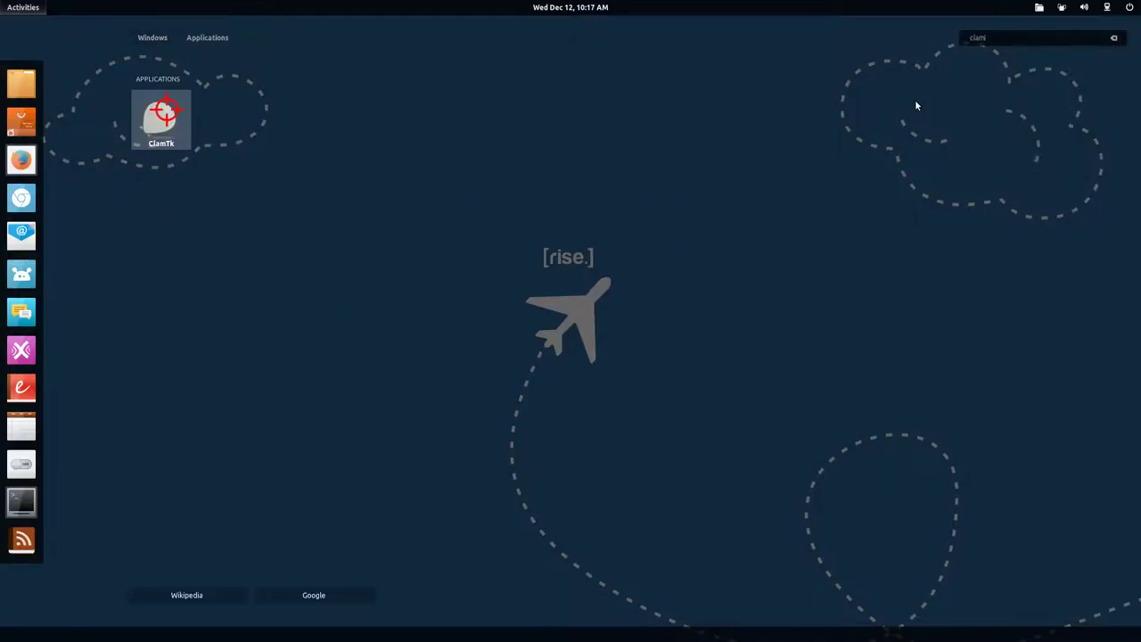
key(Return)
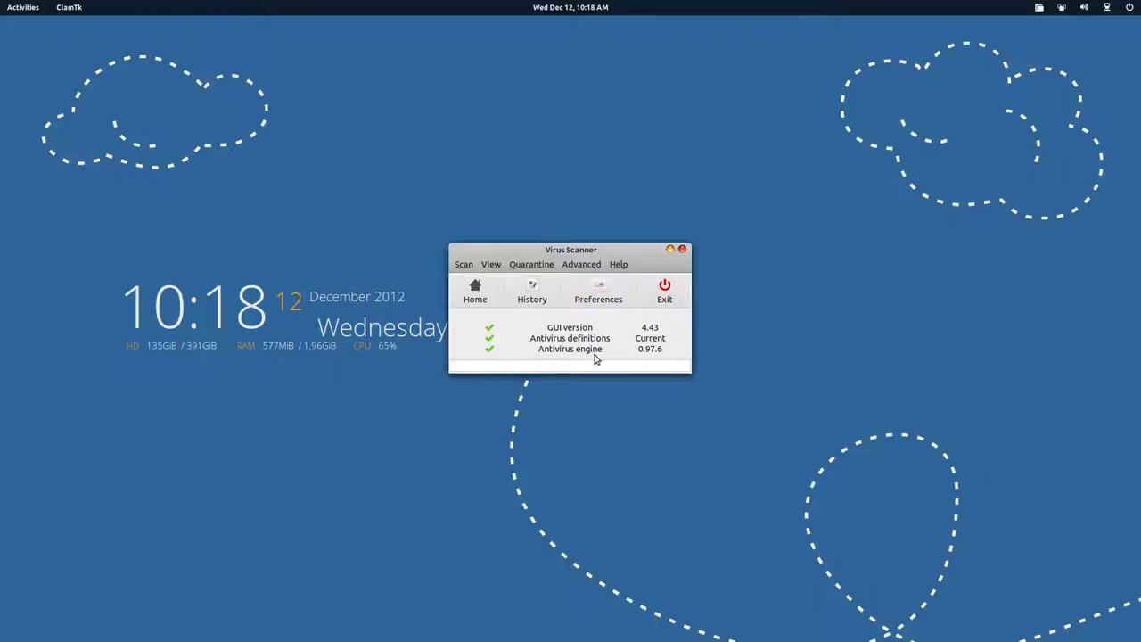
drag(585, 250, 617, 233)
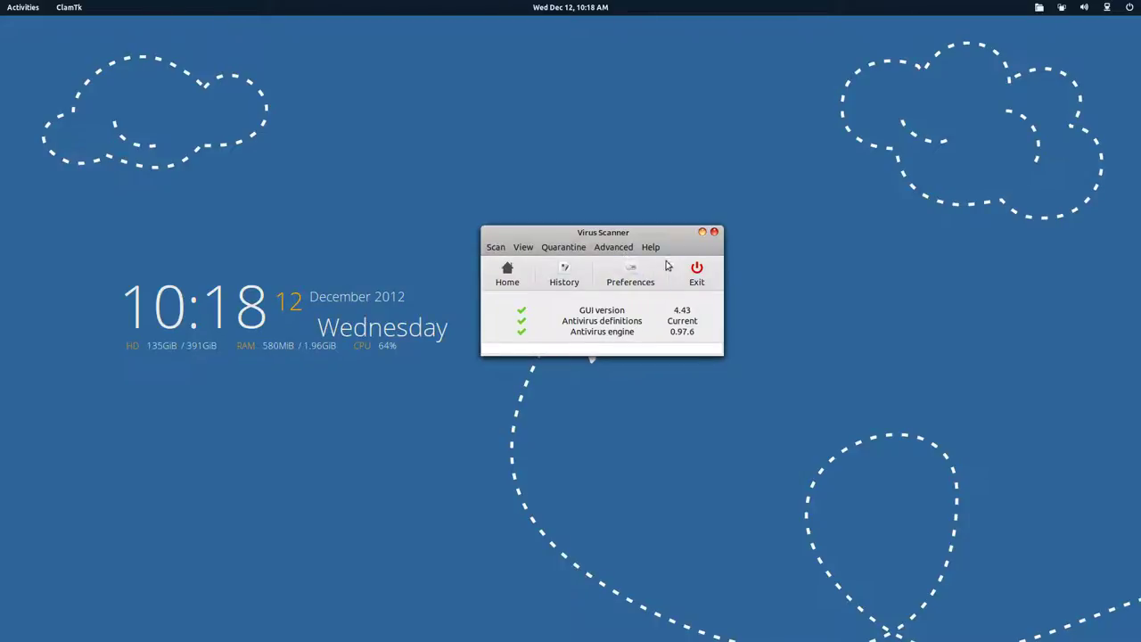
Step: Run Help > Check for updates for the ClamTk GUI and close the result
click(656, 251)
click(657, 252)
click(657, 252)
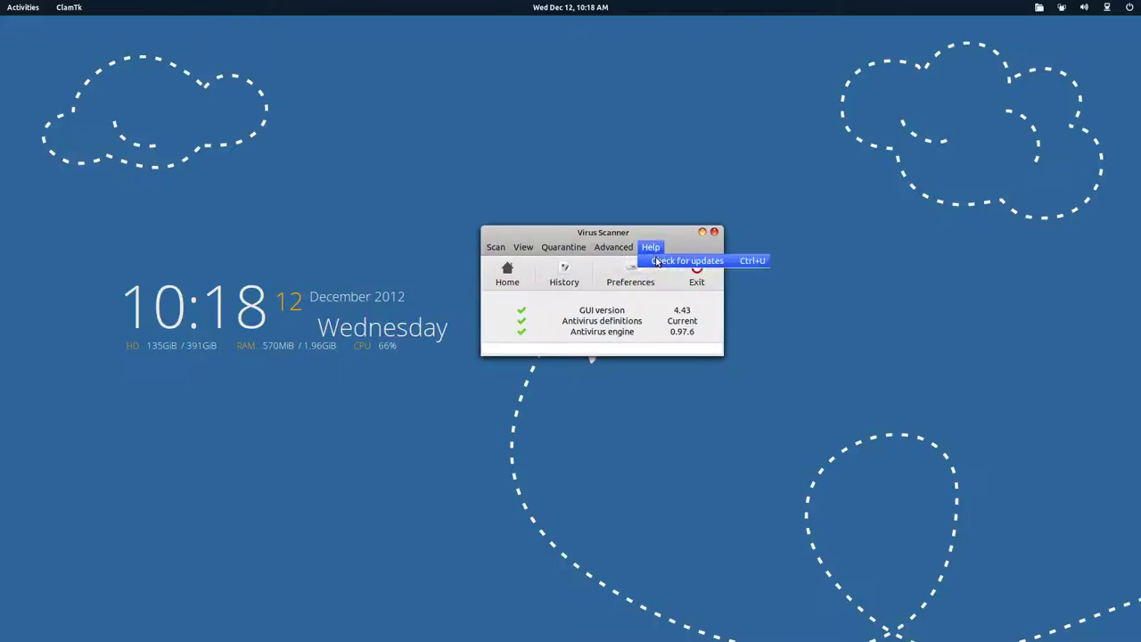
click(665, 260)
click(612, 296)
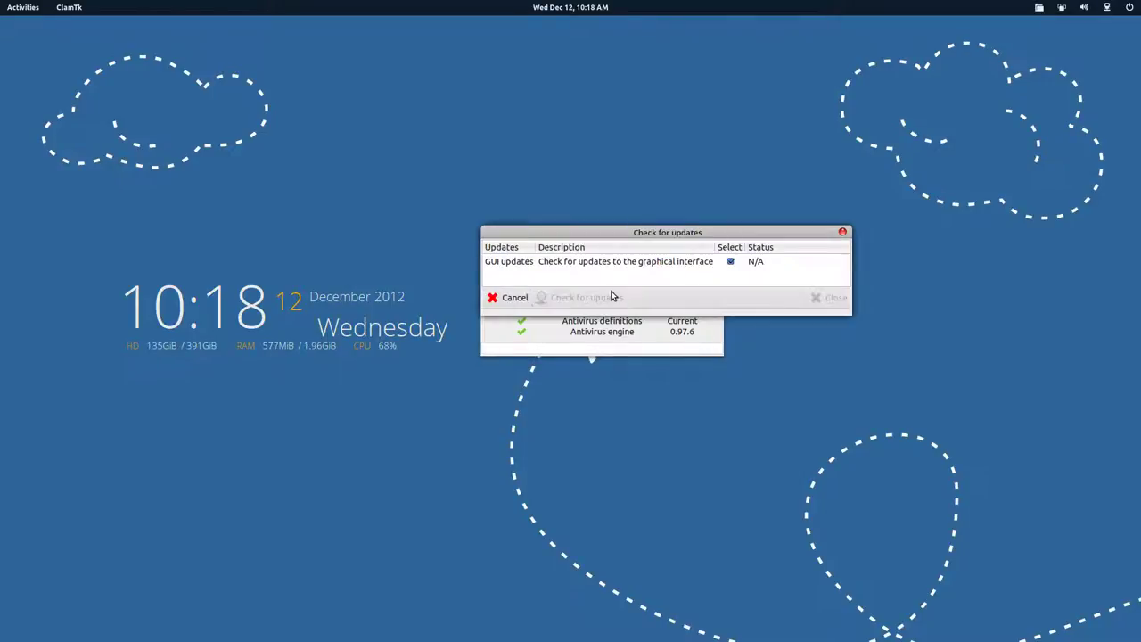
click(836, 298)
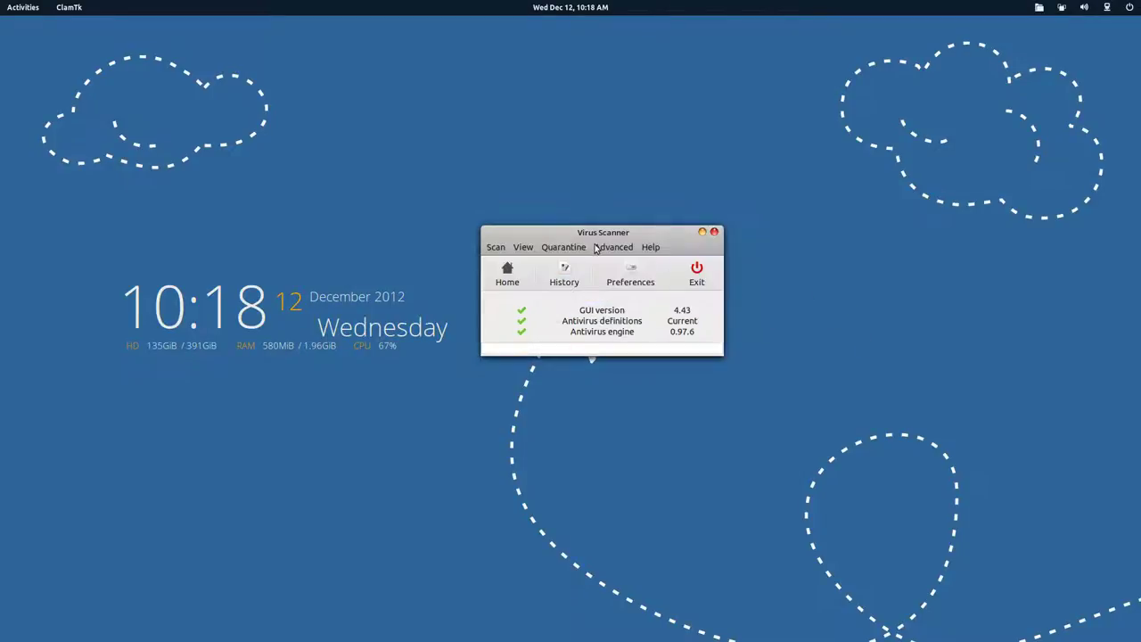
Step: Rerun the antivirus setup wizard, select Automatic signature updates, cancel, and dismiss the Advanced menu
click(613, 247)
click(612, 274)
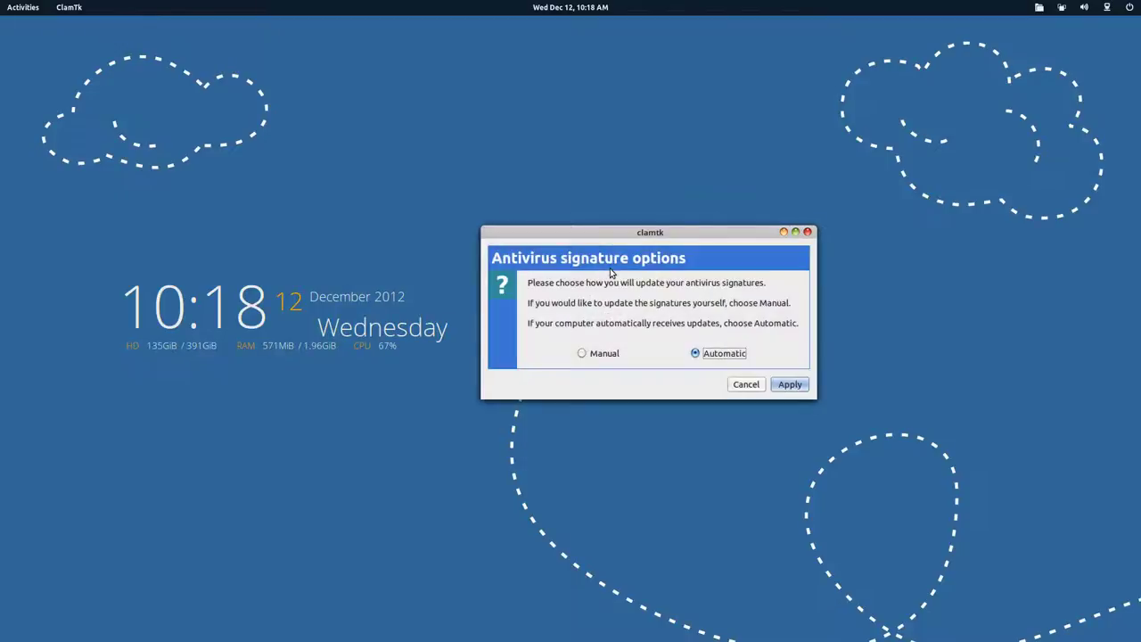
click(724, 354)
click(734, 384)
click(615, 248)
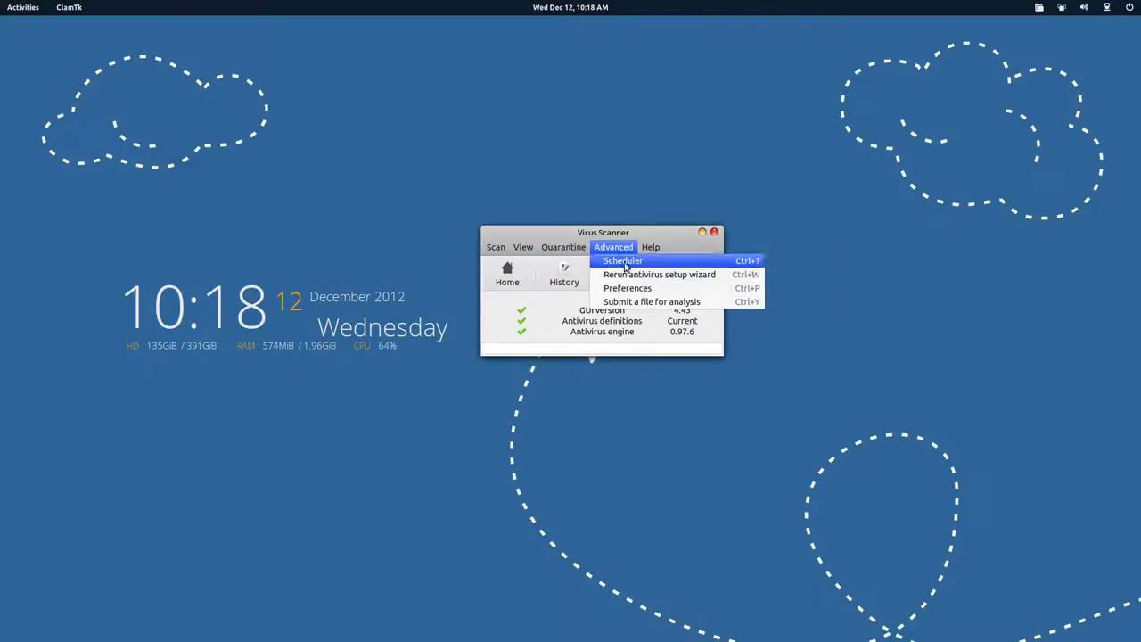
click(627, 235)
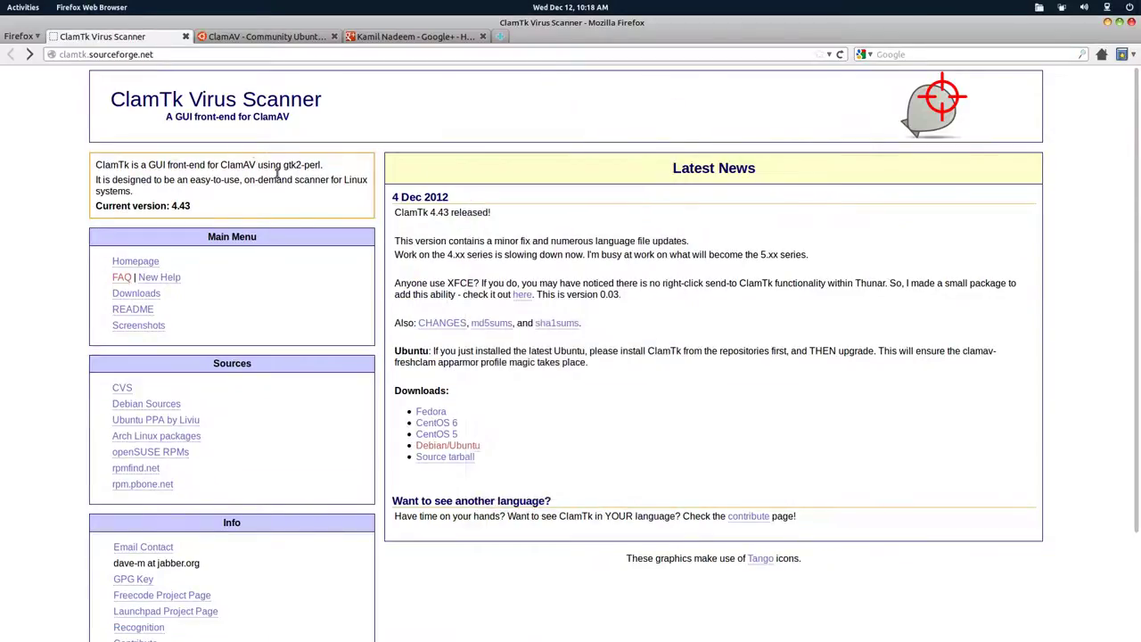
Step: Download the Debian/Ubuntu ClamTk .deb, go back to the project page, and open the Home folder
click(452, 446)
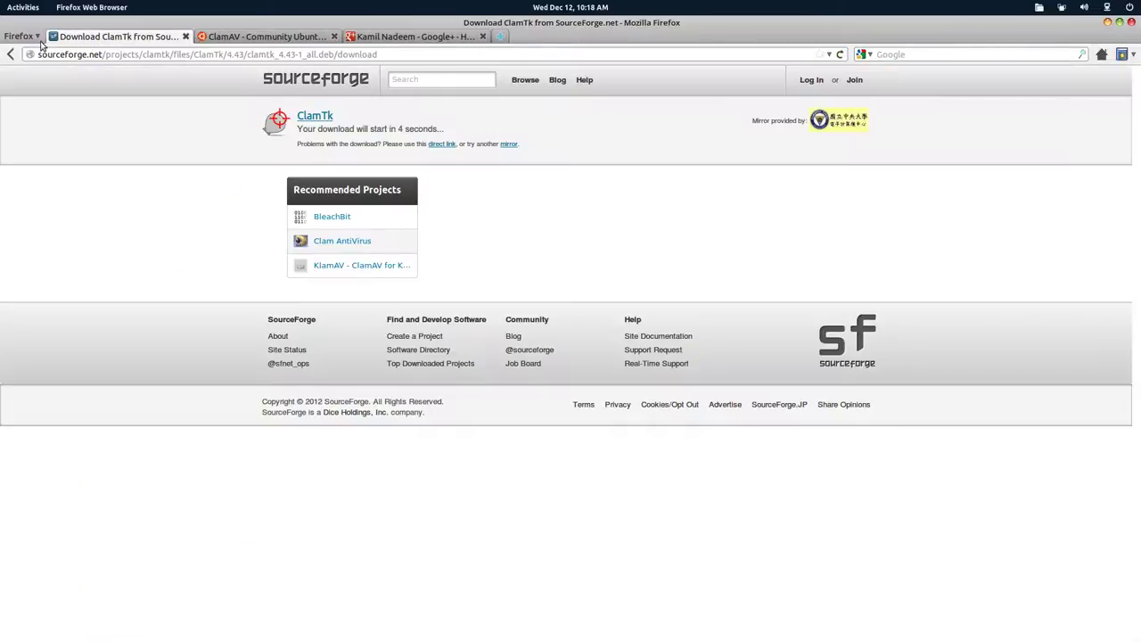
click(10, 54)
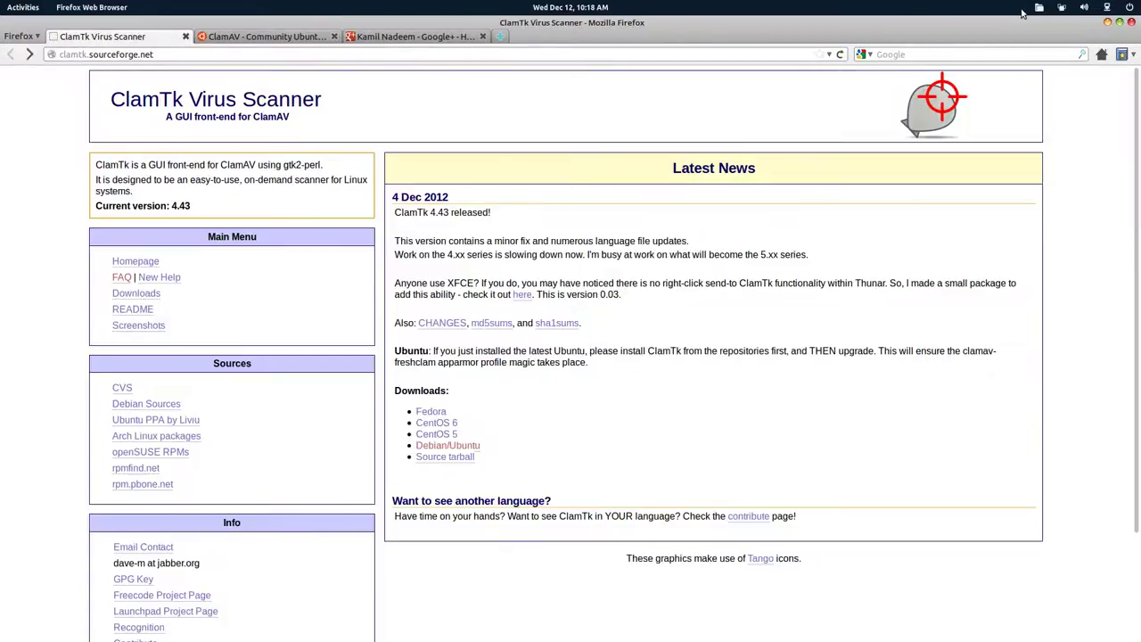
click(1039, 9)
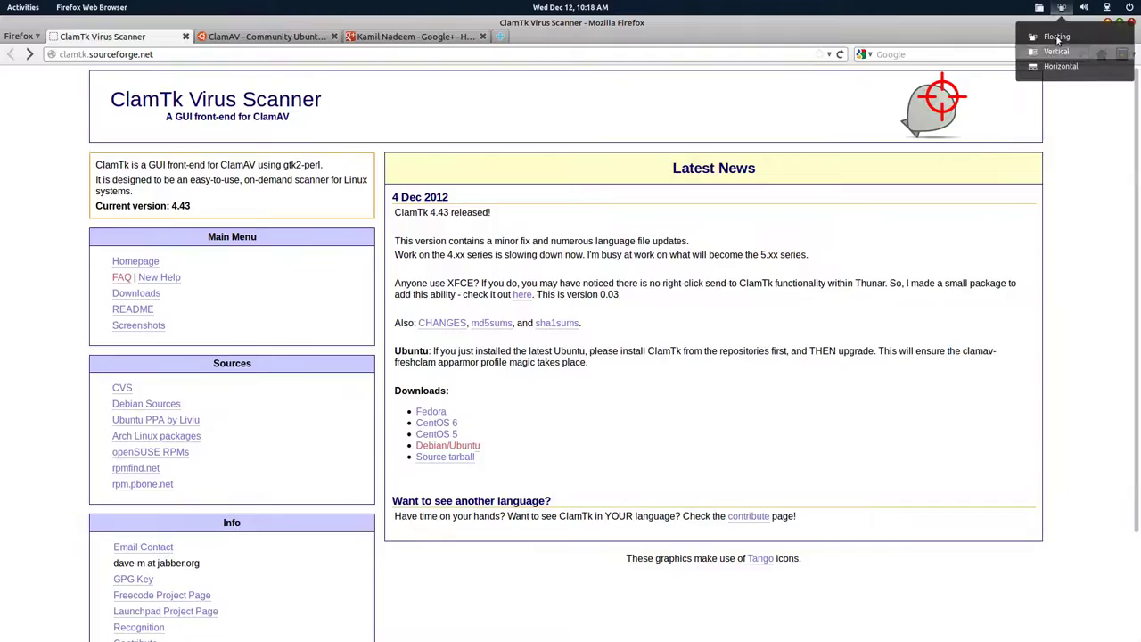
click(1040, 40)
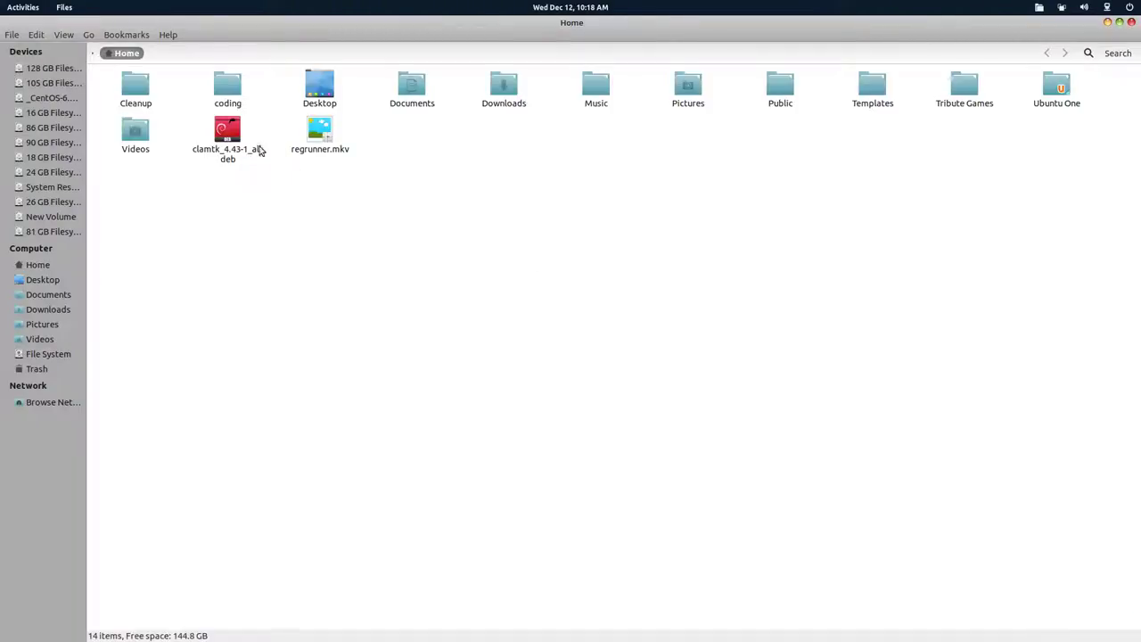
Step: Check the Open With options for clamtk_4.43-1_all.deb, dismiss them, and close Files
right_click(256, 149)
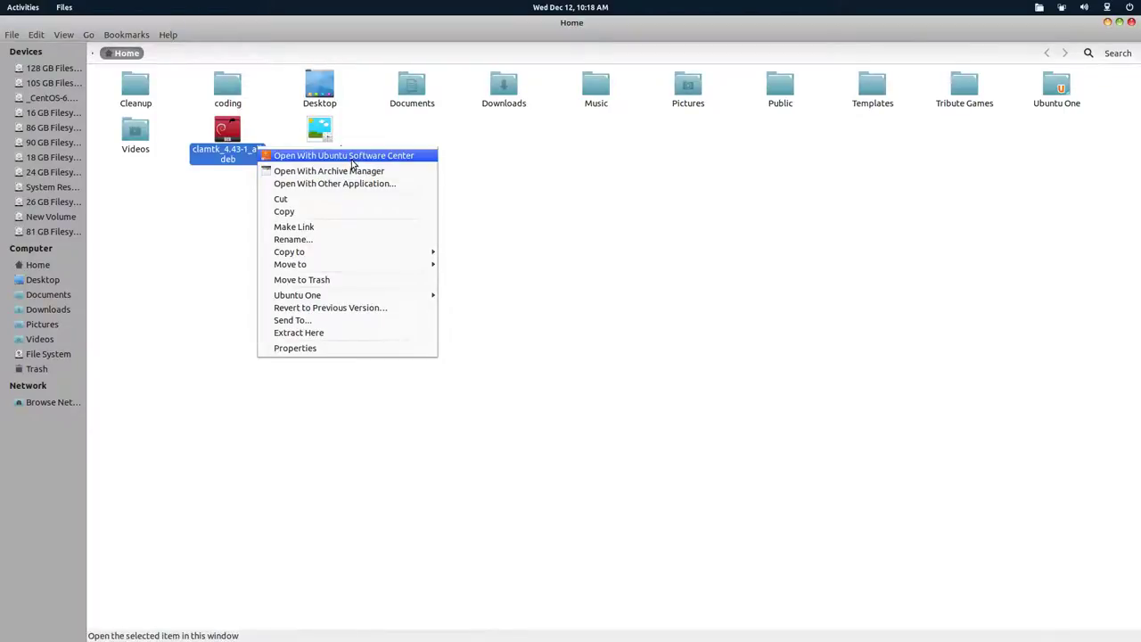
click(739, 298)
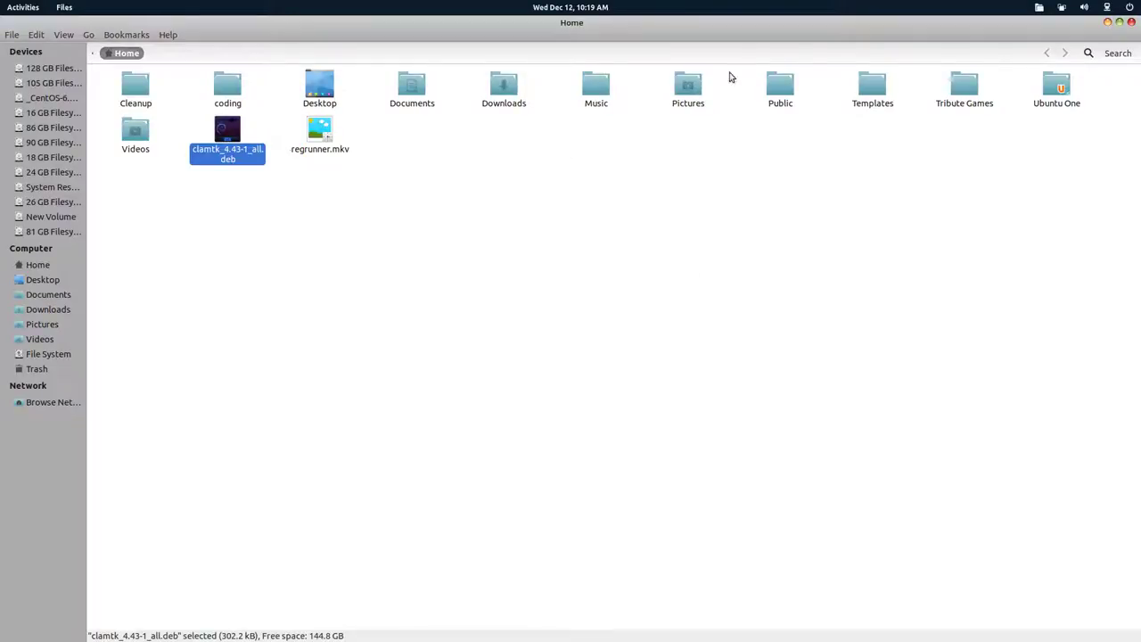
click(1133, 24)
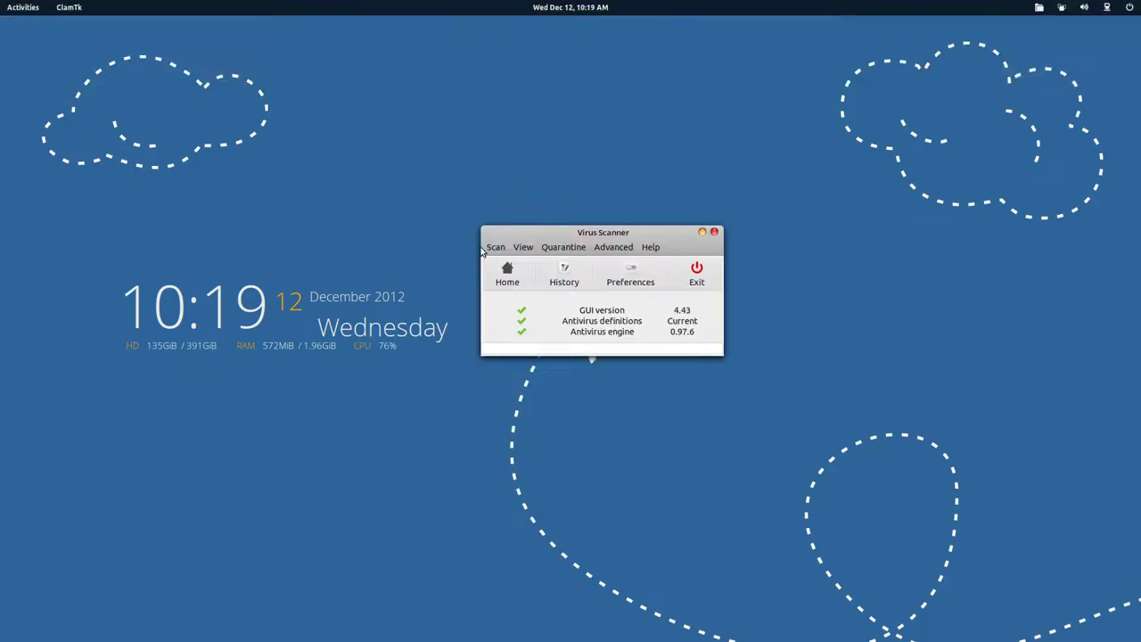
Step: Browse ClamTk's Scan and View menus without choosing anything
click(495, 248)
click(532, 230)
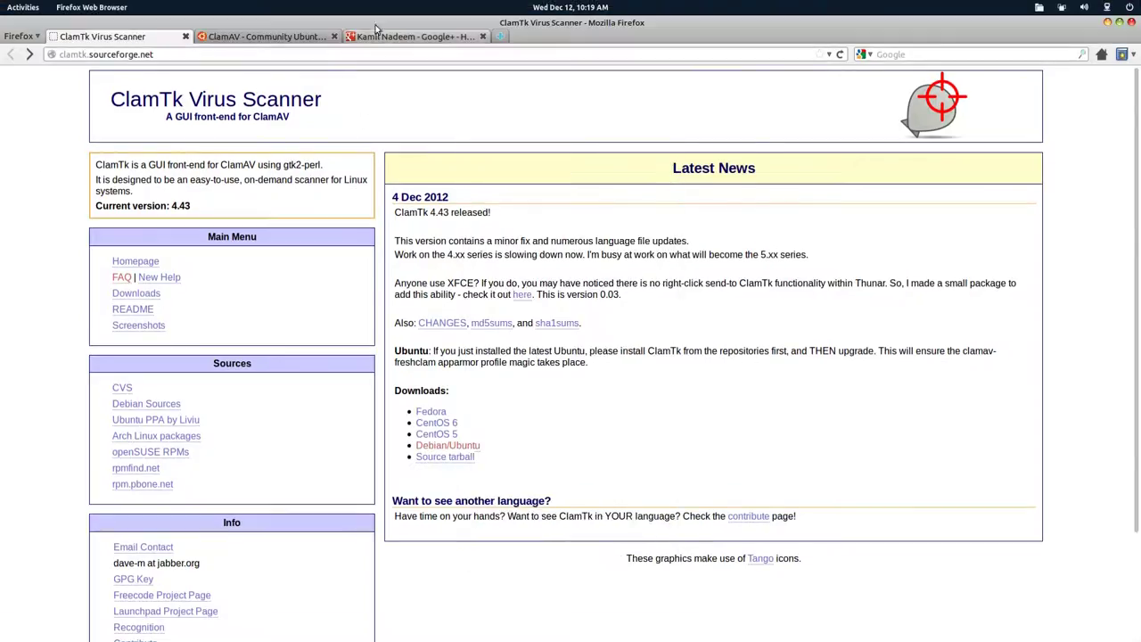
Step: Switch Firefox to the Google+ post tab recommending ClamTk
click(379, 36)
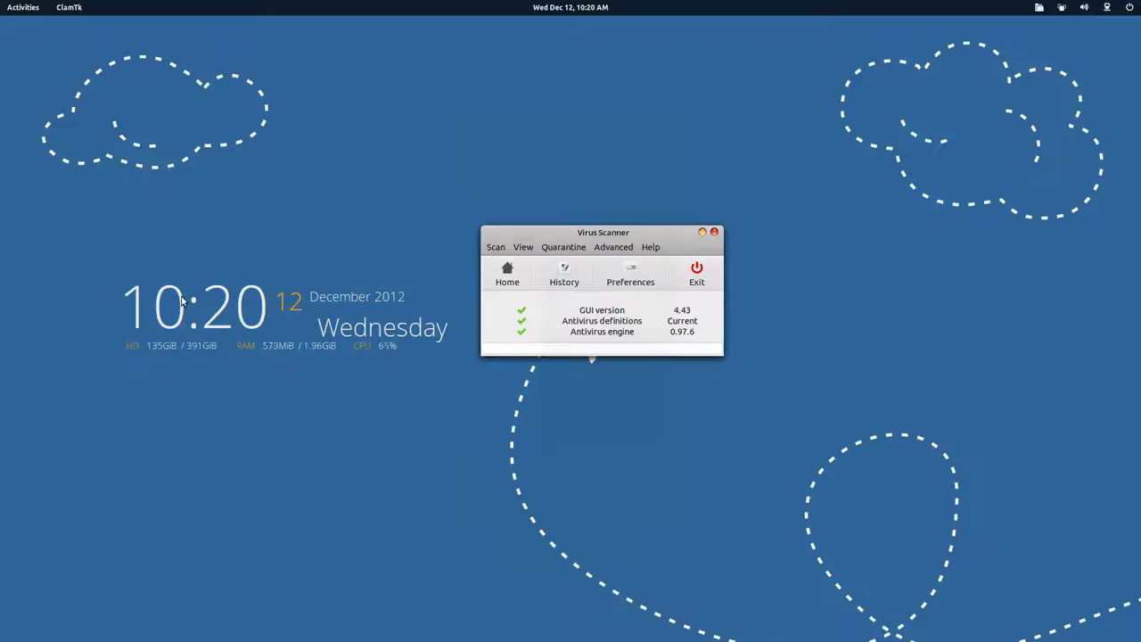
Step: Open Scanning History and read, then close, the Dec-11-2012 scan log
click(573, 251)
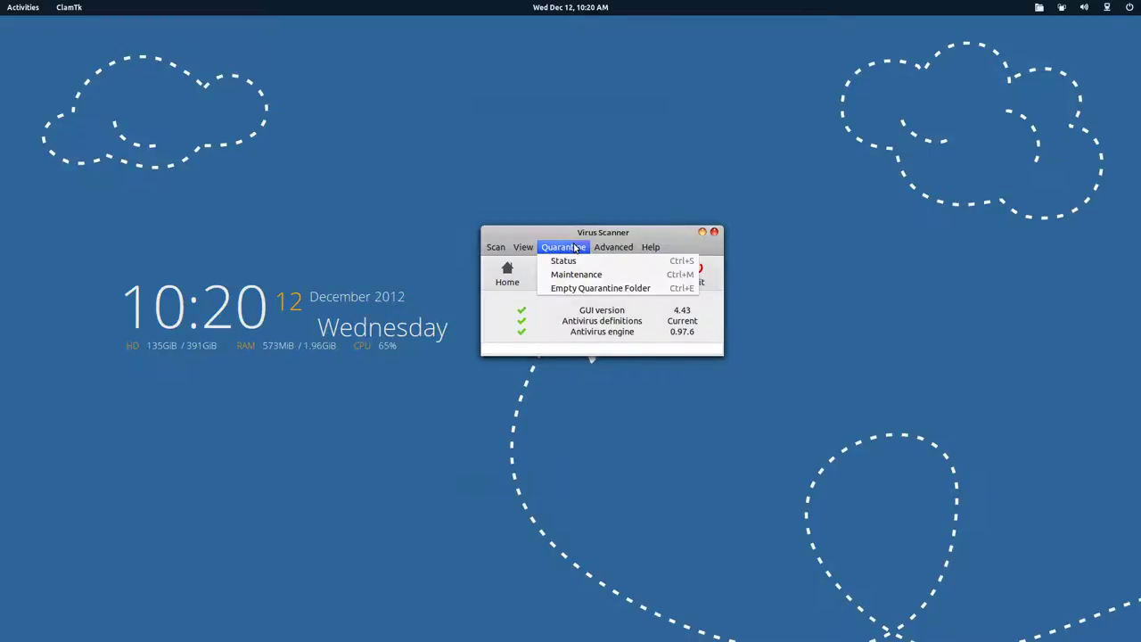
click(526, 261)
click(510, 278)
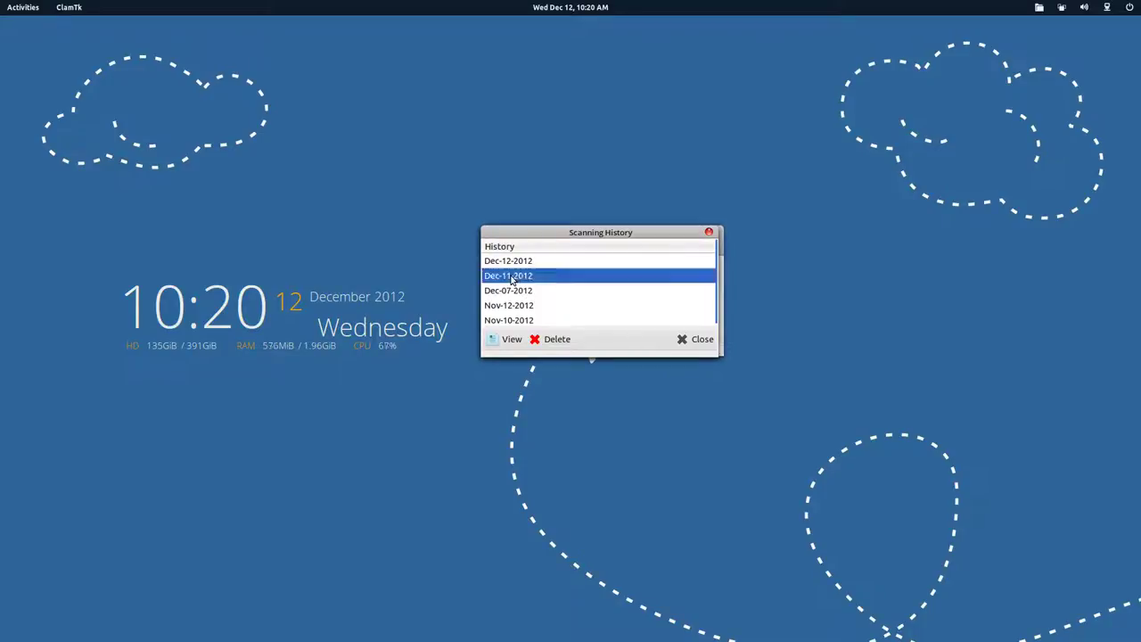
click(492, 340)
scroll(606, 355, down, 2)
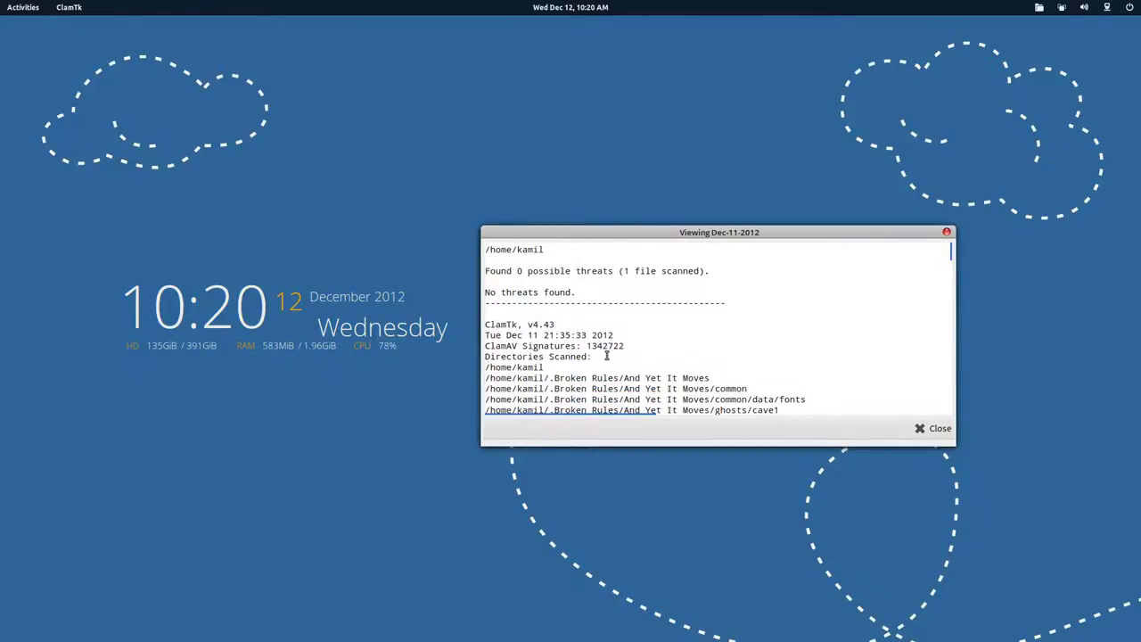
scroll(607, 355, up, 2)
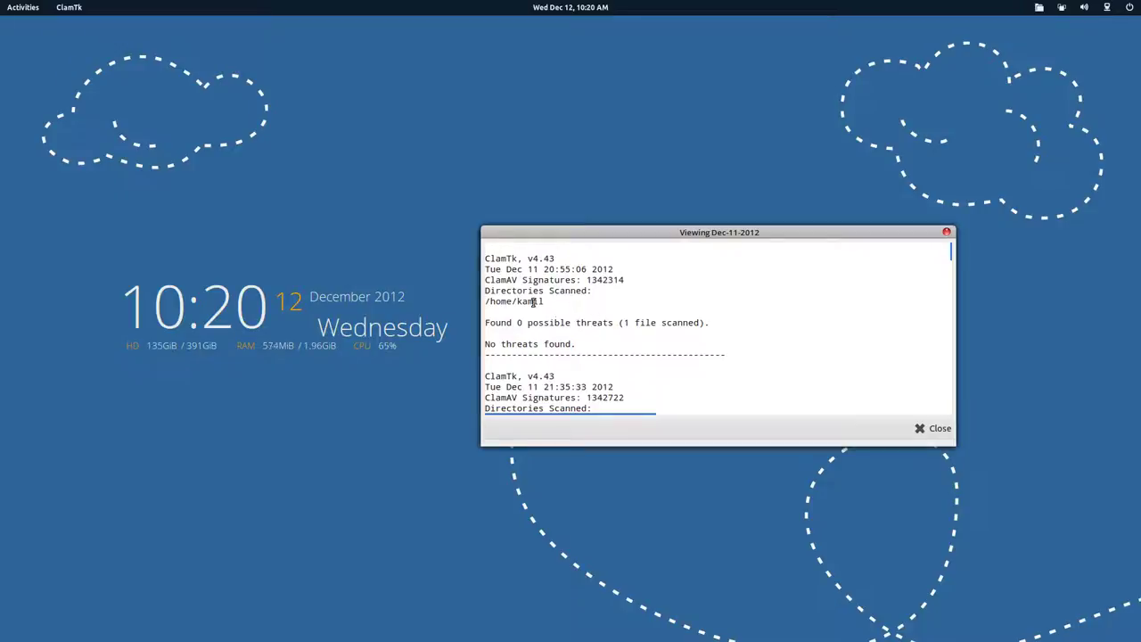
click(914, 429)
Step: View the Dec-07-2012 scan log with 4 possible threats, then close it
click(505, 291)
click(507, 339)
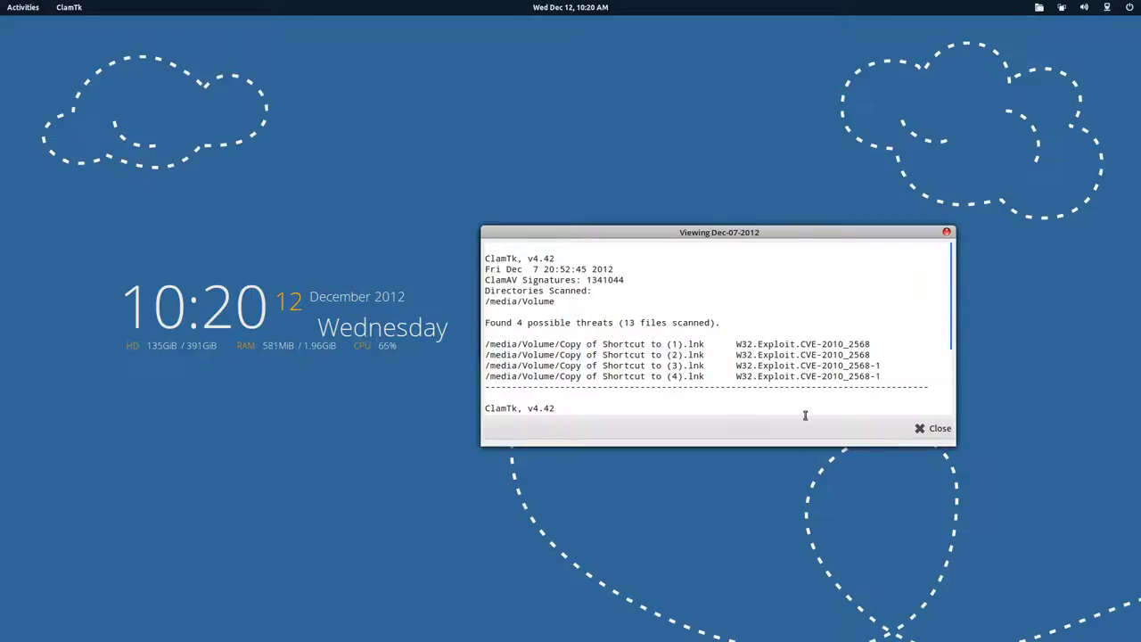
click(917, 432)
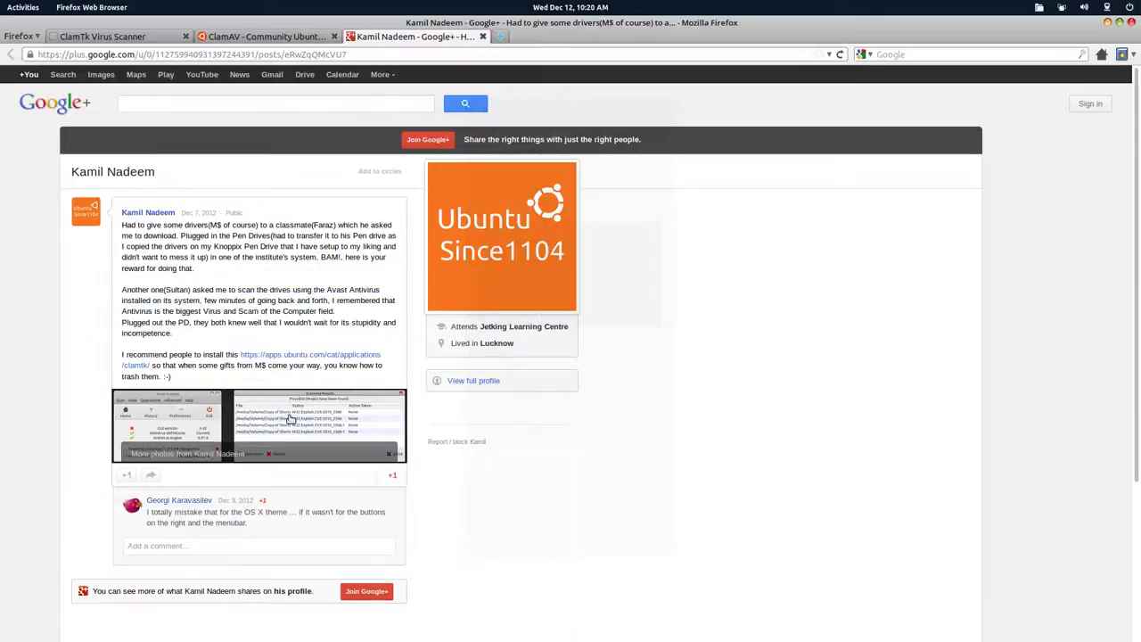
Step: Enlarge the ClamTk screenshot in the Google+ post
click(290, 419)
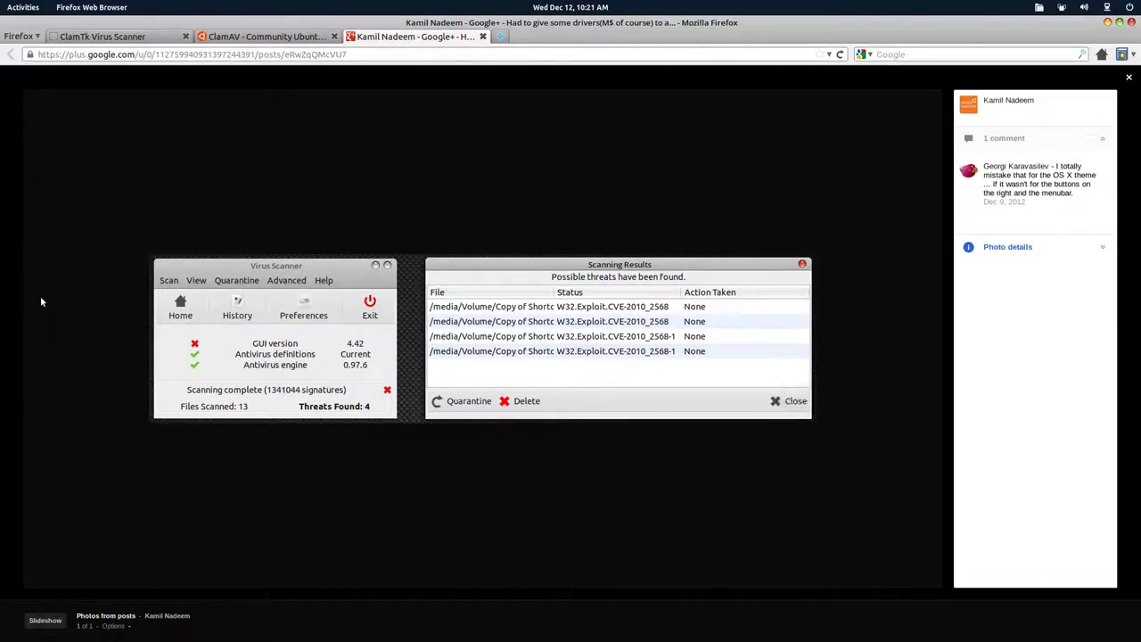
key(super+h)
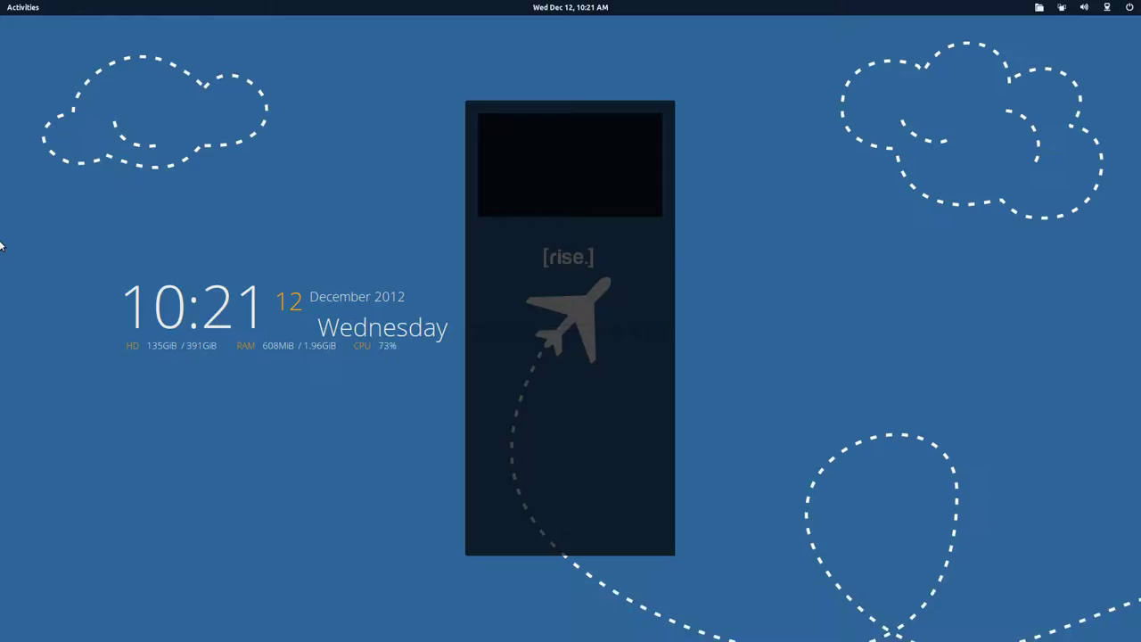
key(alt+Tab)
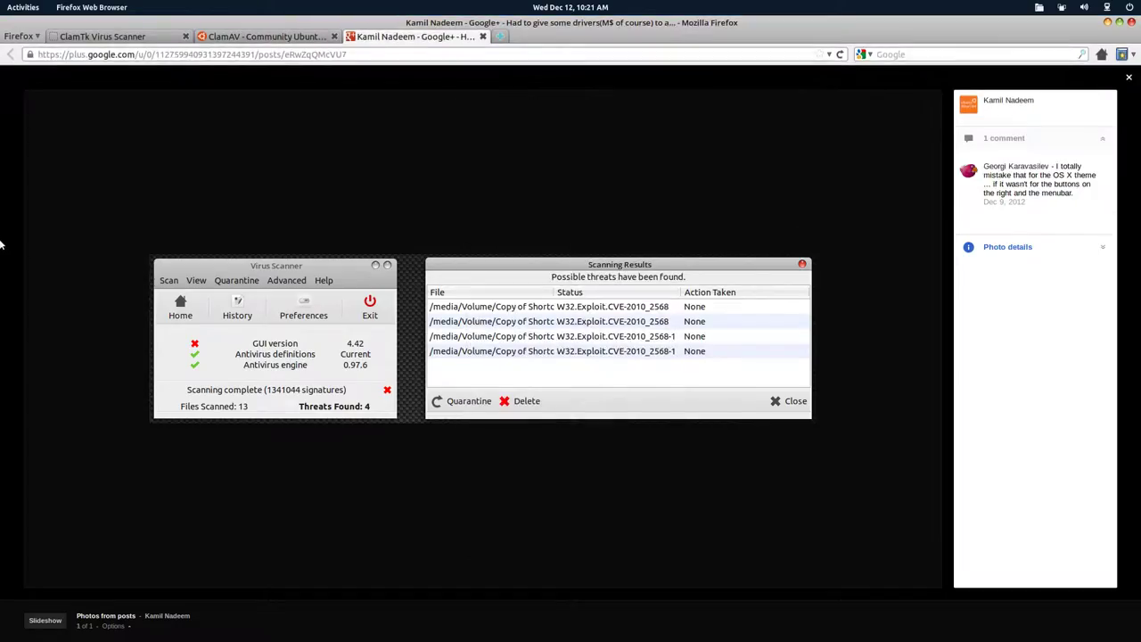
Step: Flip between the ClamTk page and the screenshot tab, then close Firefox with all three tabs
key(ctrl+1)
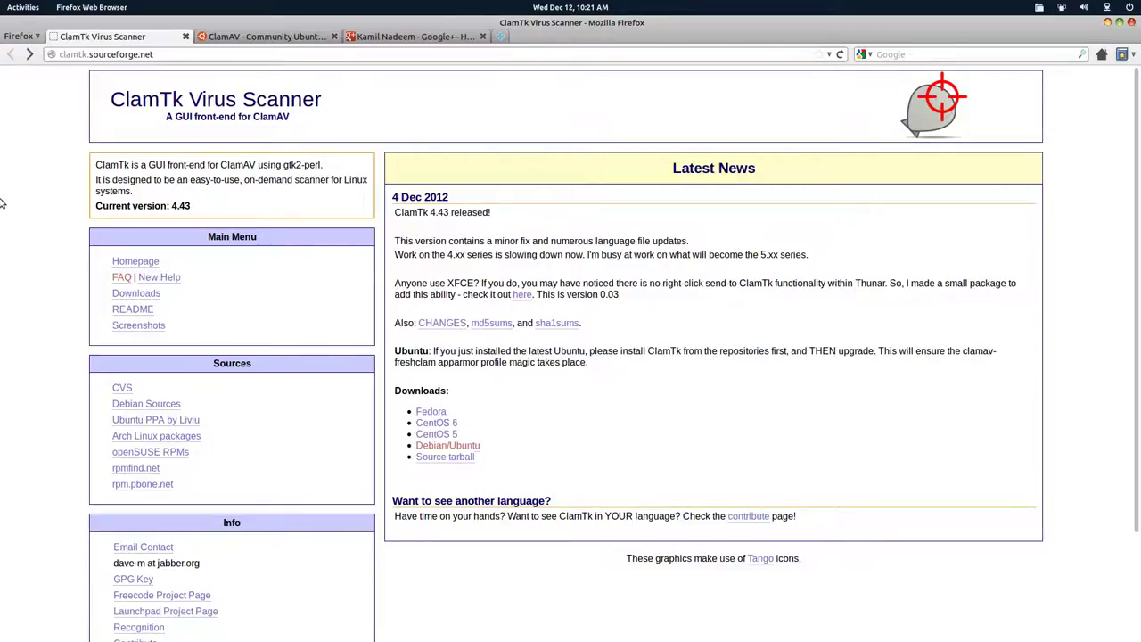
key(super+h)
key(alt+Tab)
key(ctrl+3)
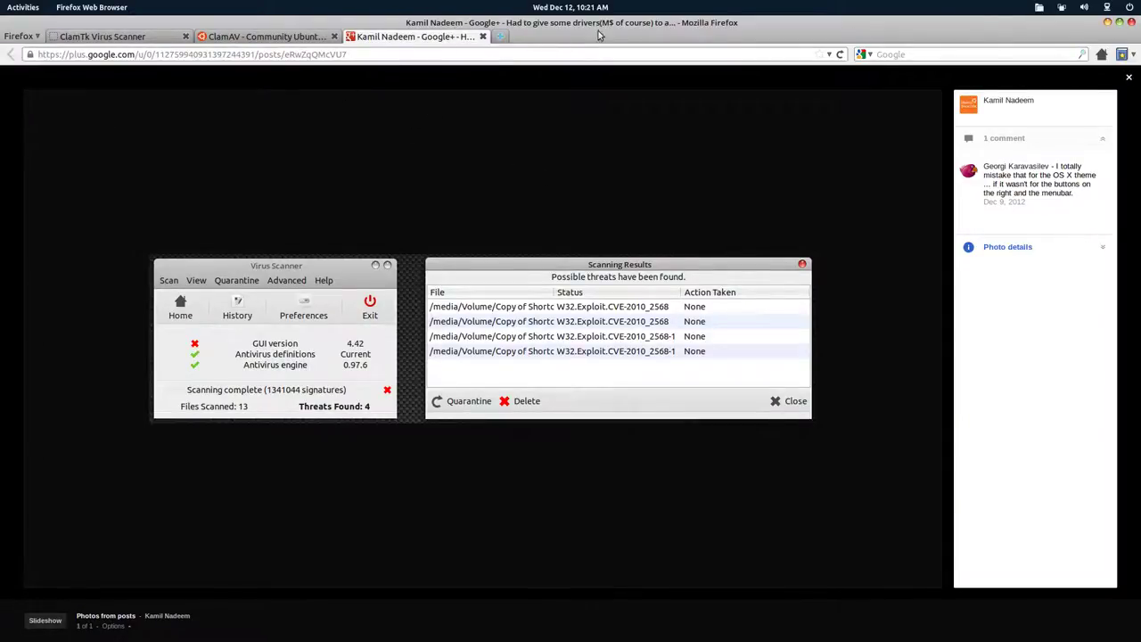
click(1131, 23)
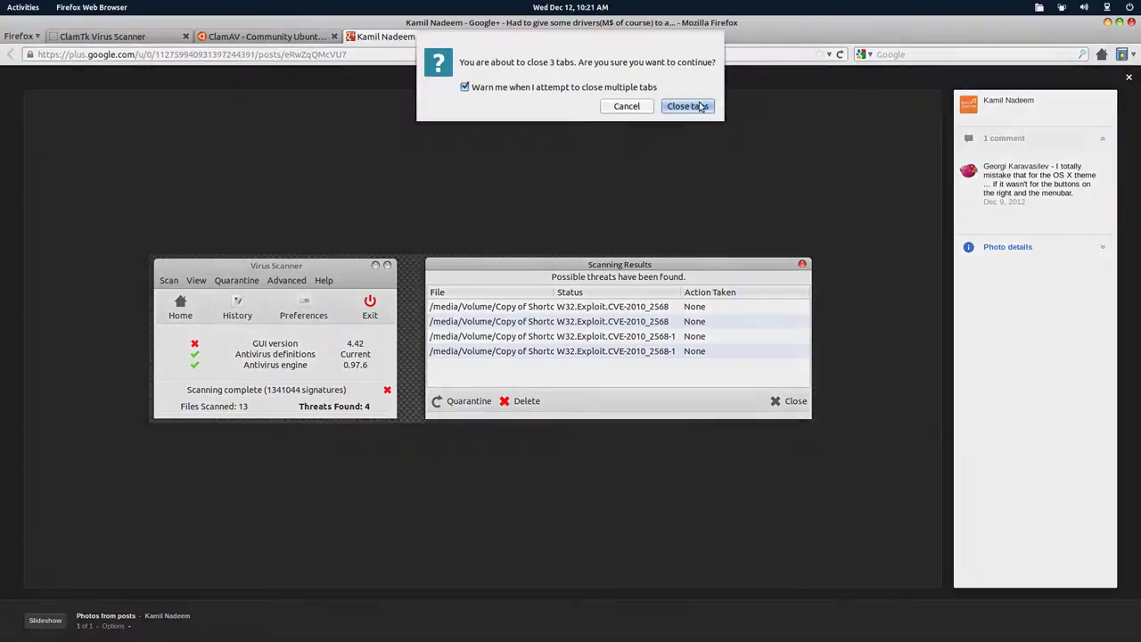
click(696, 101)
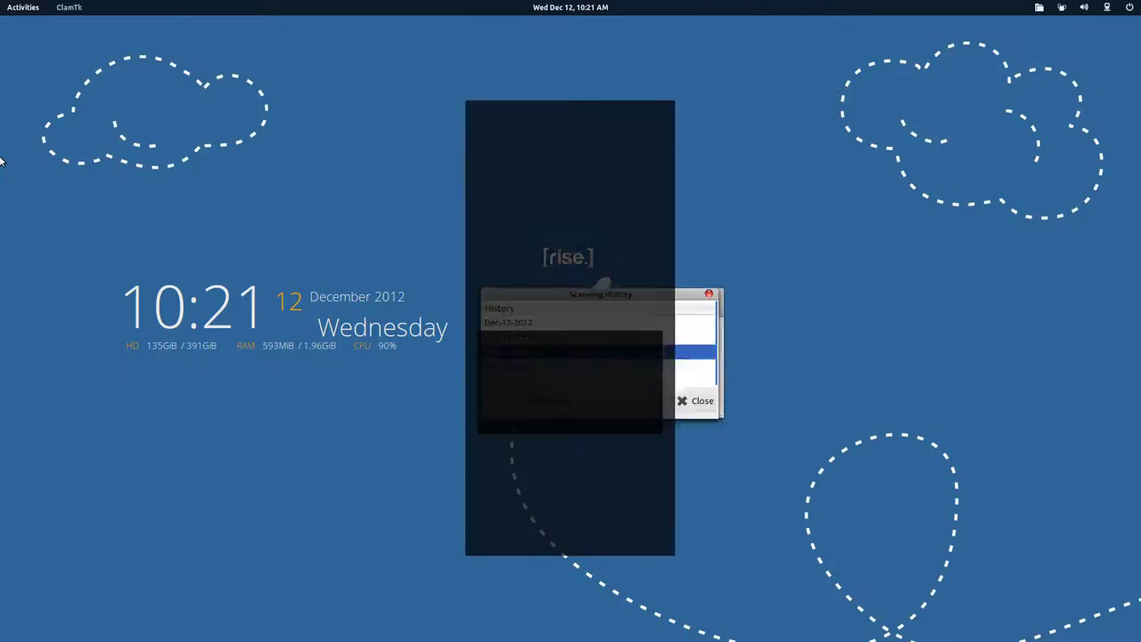
Step: Close Scanning History and scan a home-folder directory: 3 files scanned, 0 threats found
click(693, 338)
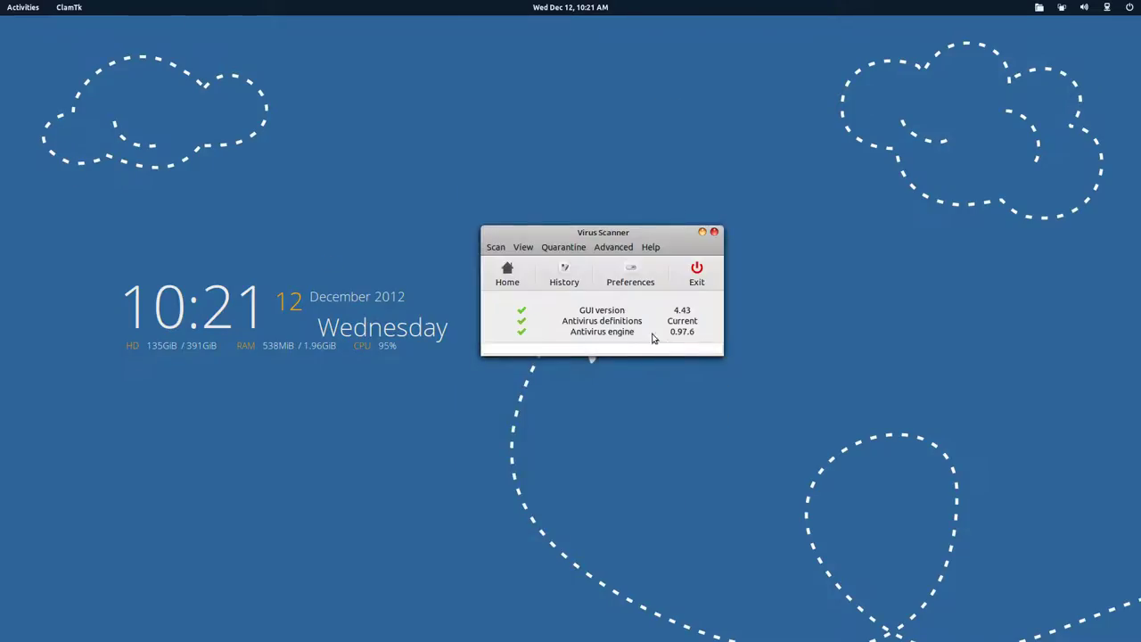
click(494, 249)
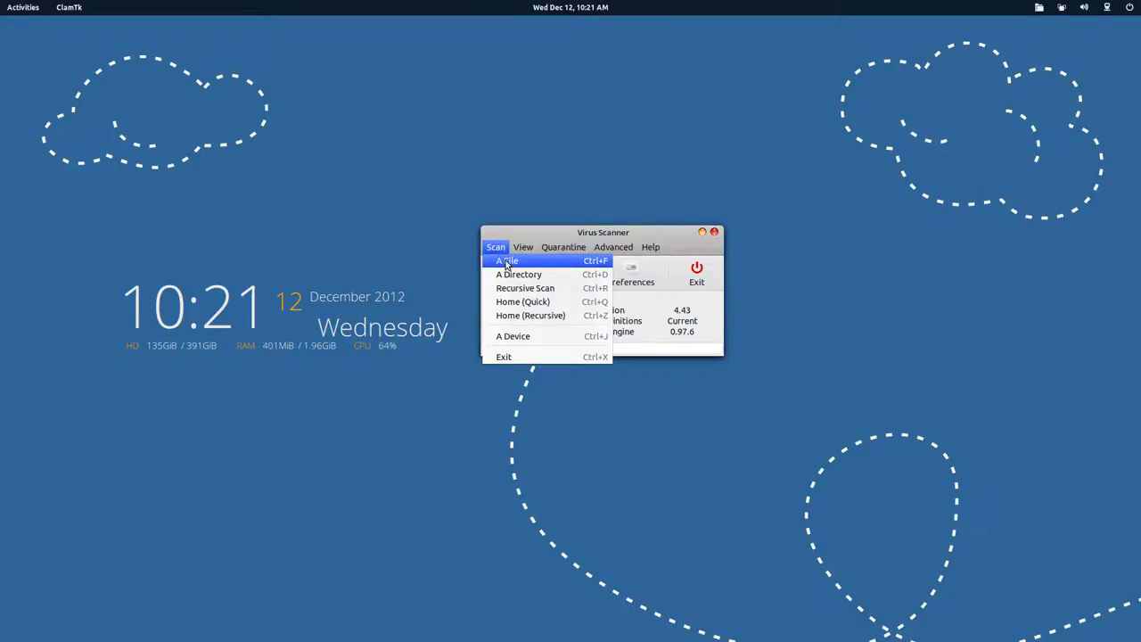
click(509, 273)
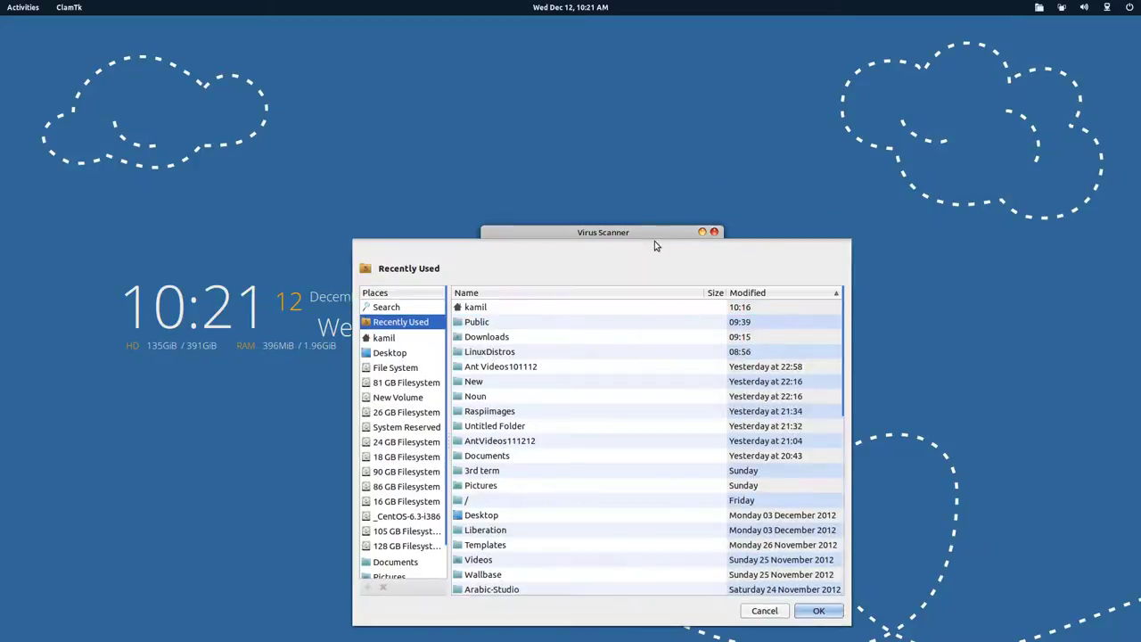
click(406, 340)
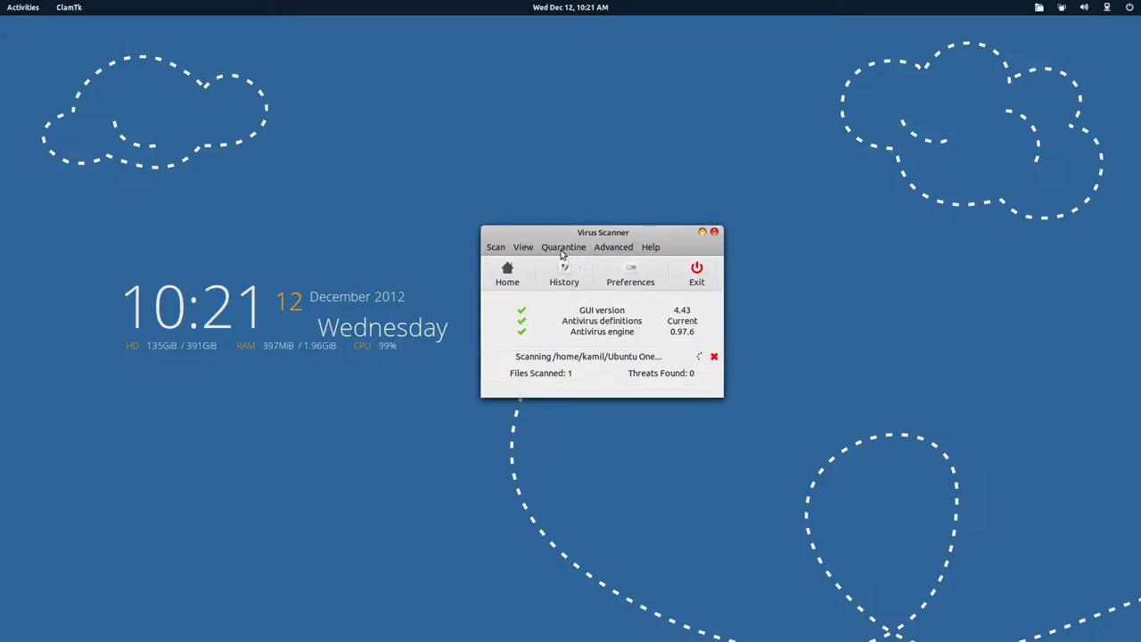
Step: Open the newly attached Volume drive in Files, then close that Files window
click(487, 253)
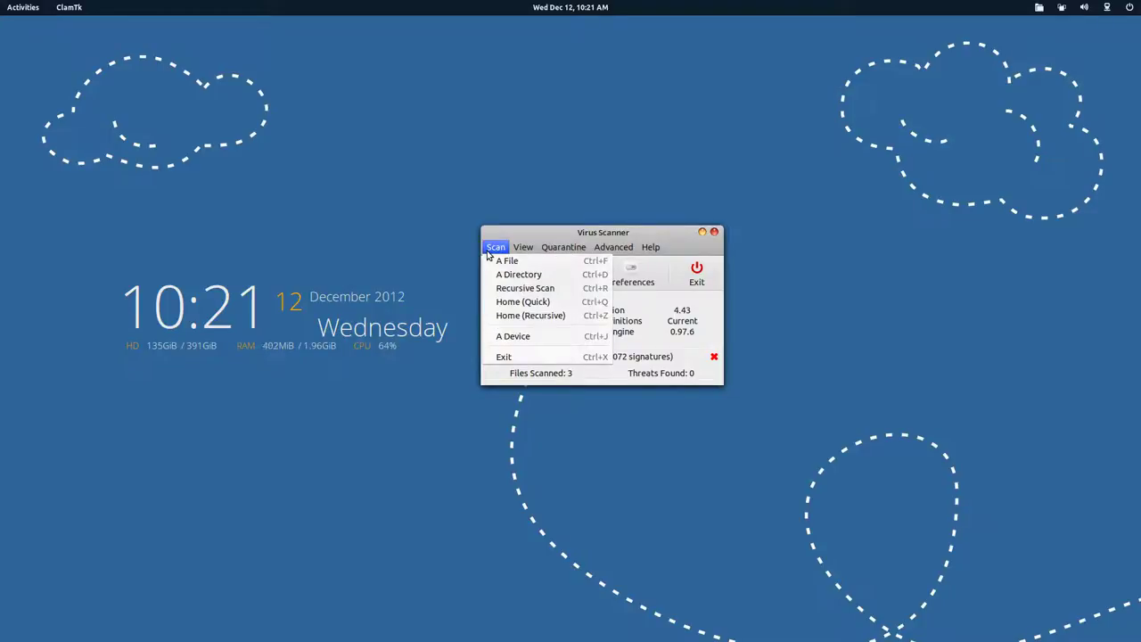
click(526, 244)
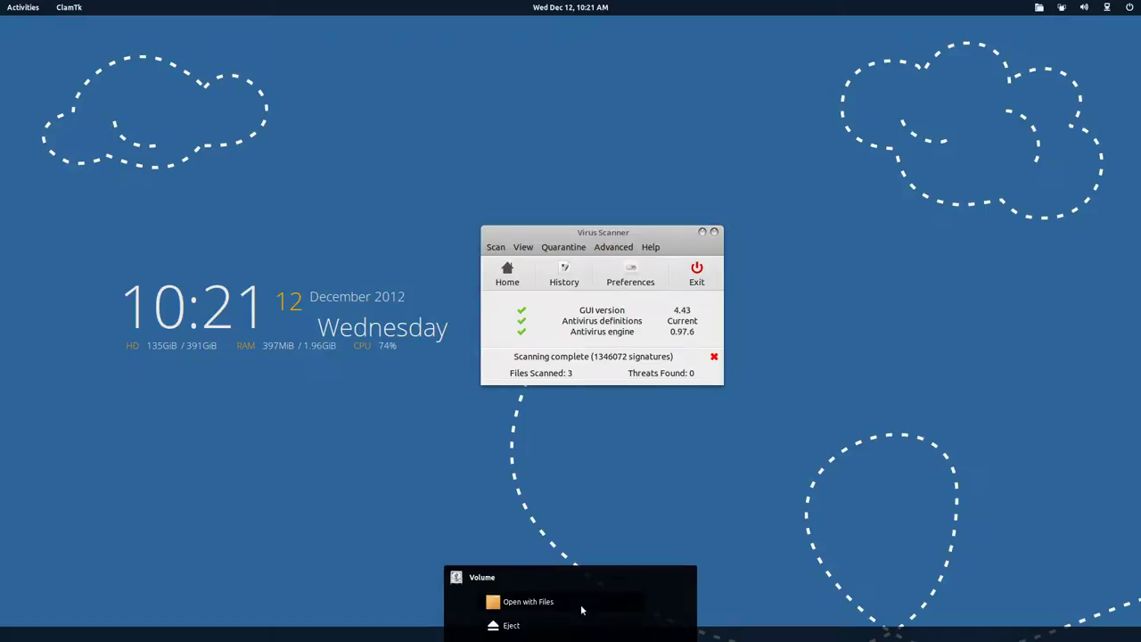
click(583, 606)
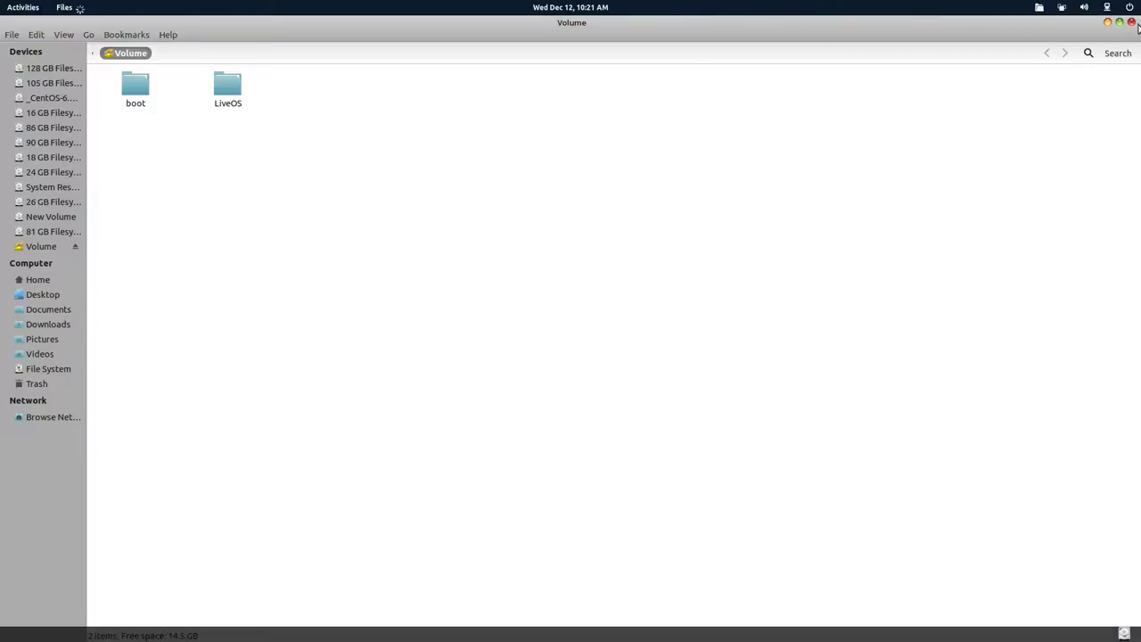
click(1131, 22)
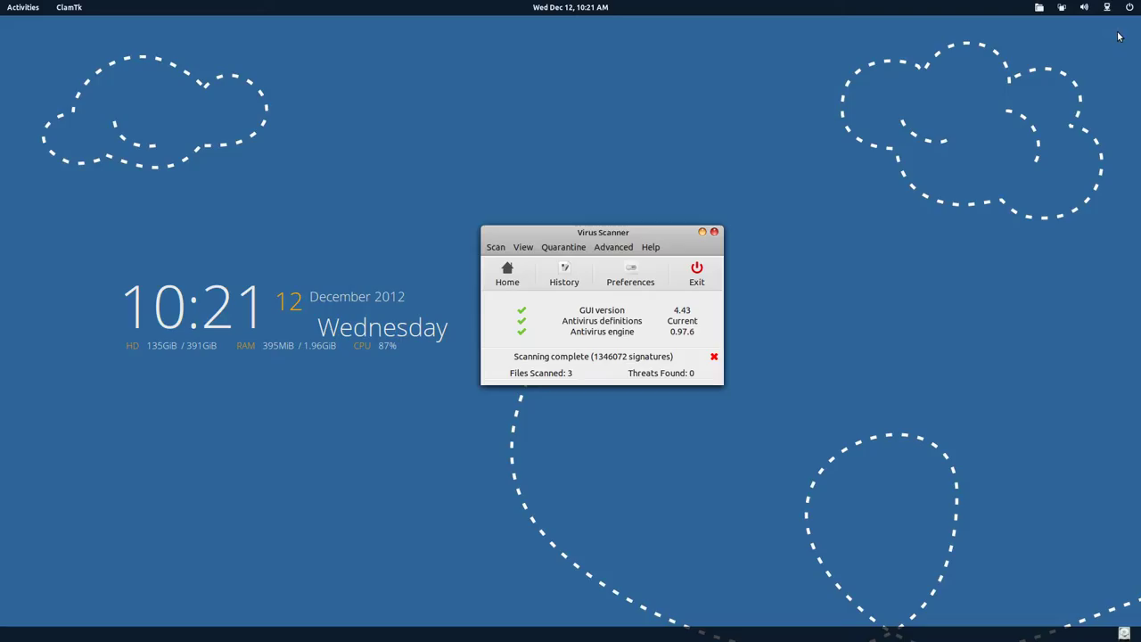
Step: Scan the attached Volume device under /media, finishing with 3 files scanned and 0 threats
click(497, 247)
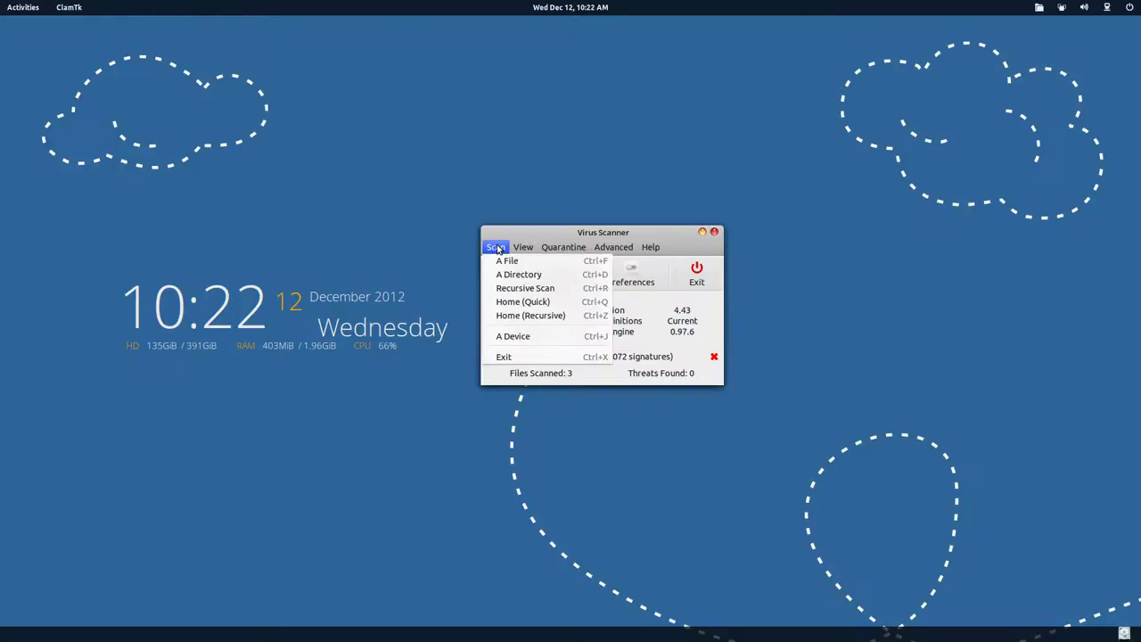
click(520, 336)
double_click(539, 280)
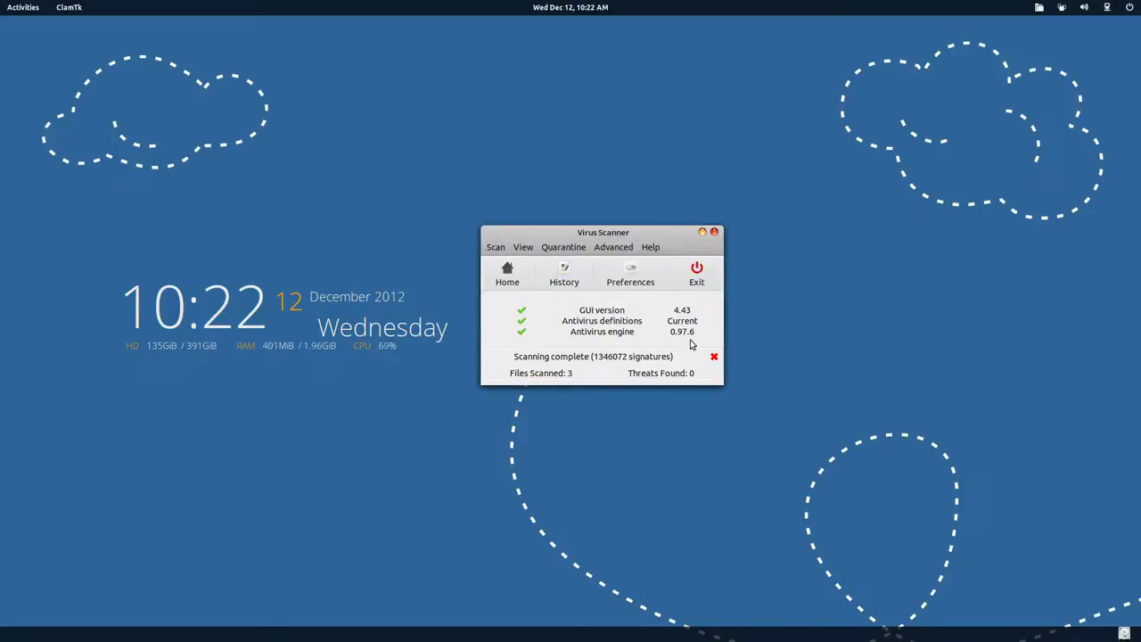
Step: Dismiss the device scan result and review the Scheduler: no daily scan or definitions update scheduled
click(714, 356)
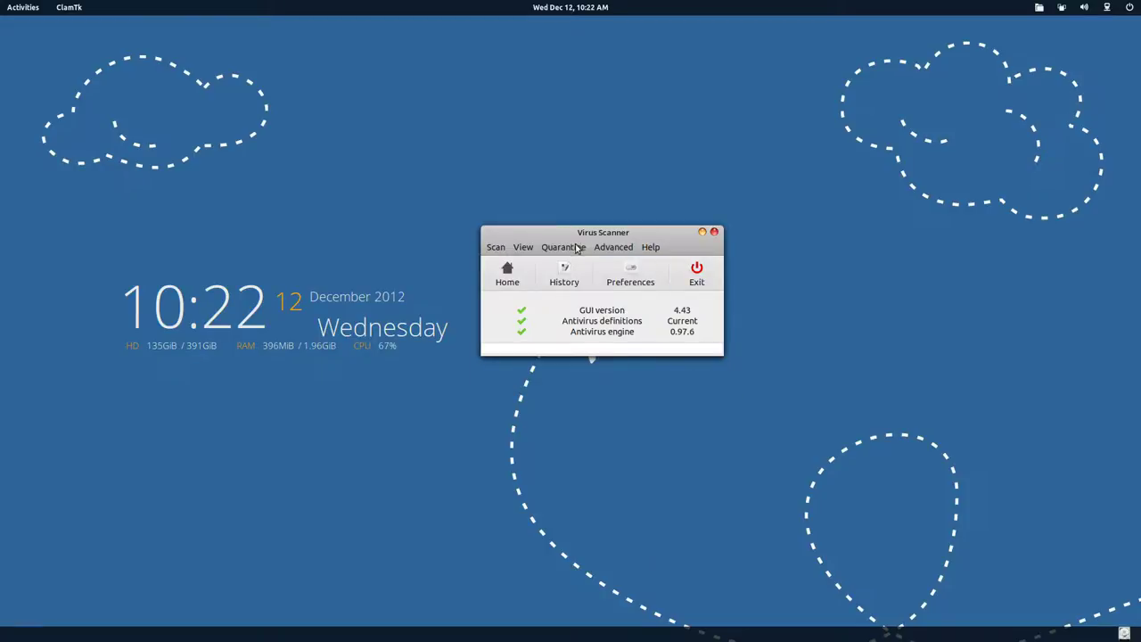
click(532, 250)
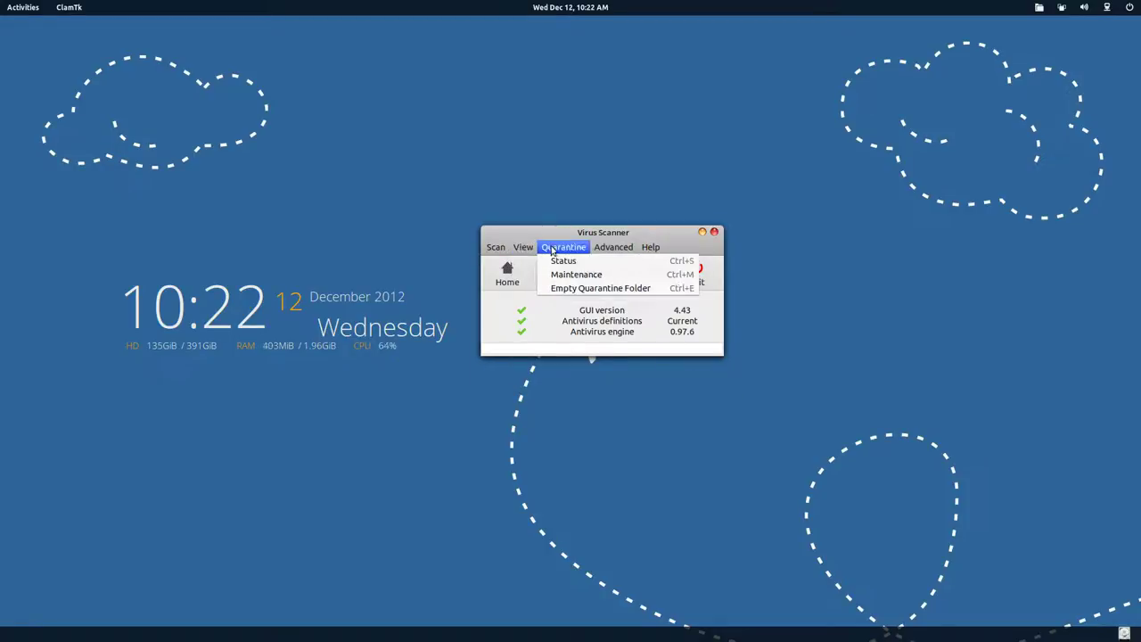
click(612, 263)
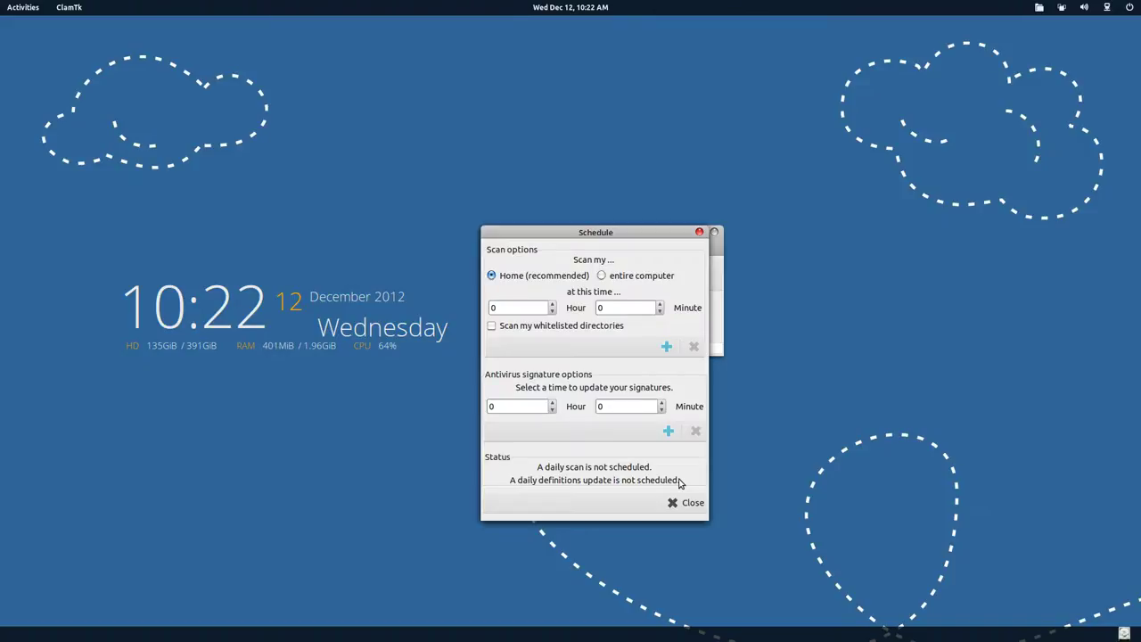
click(693, 503)
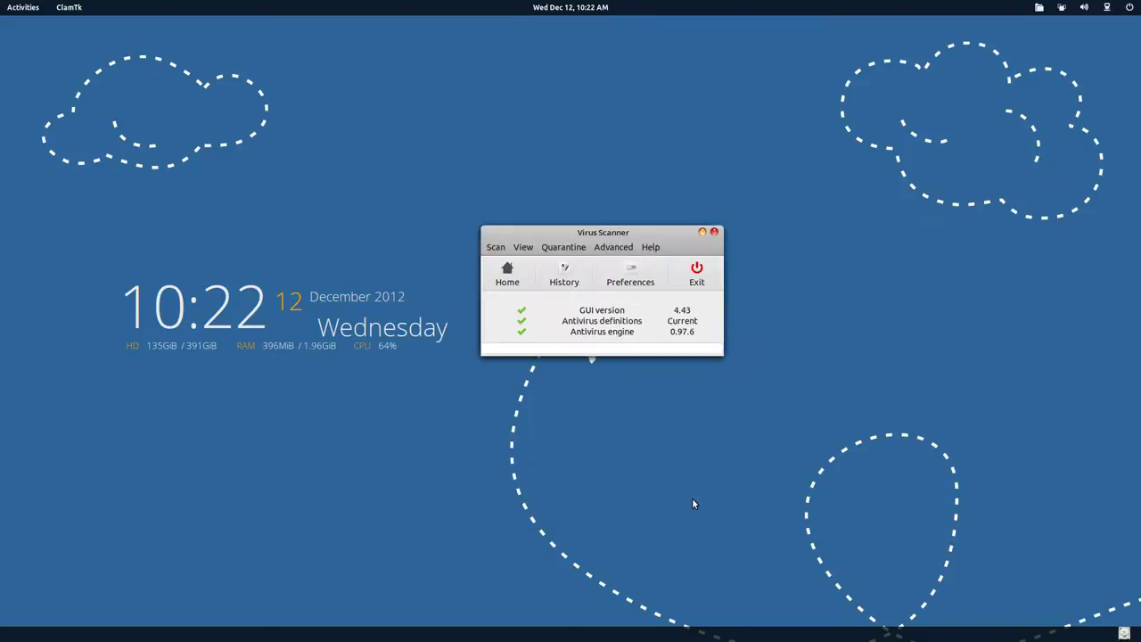
click(607, 253)
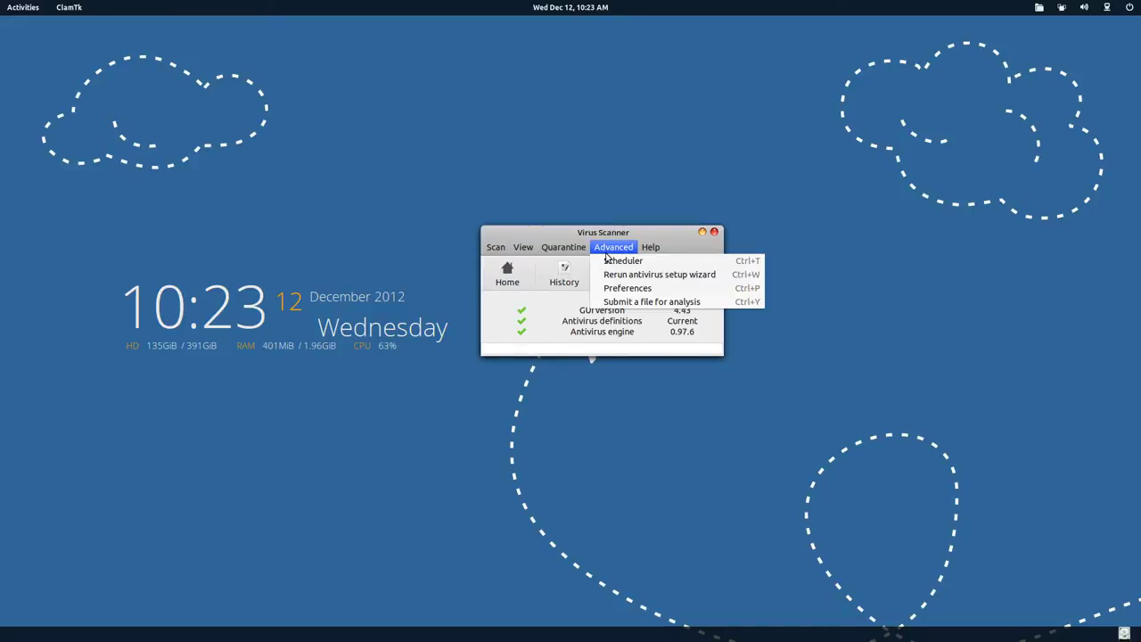
click(615, 288)
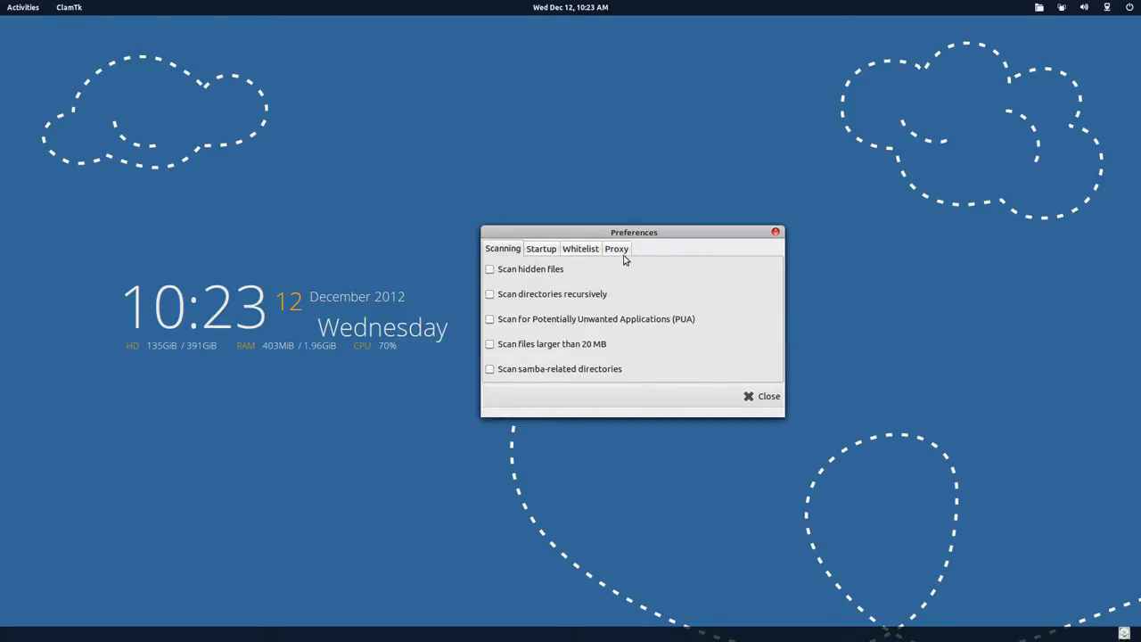
click(558, 250)
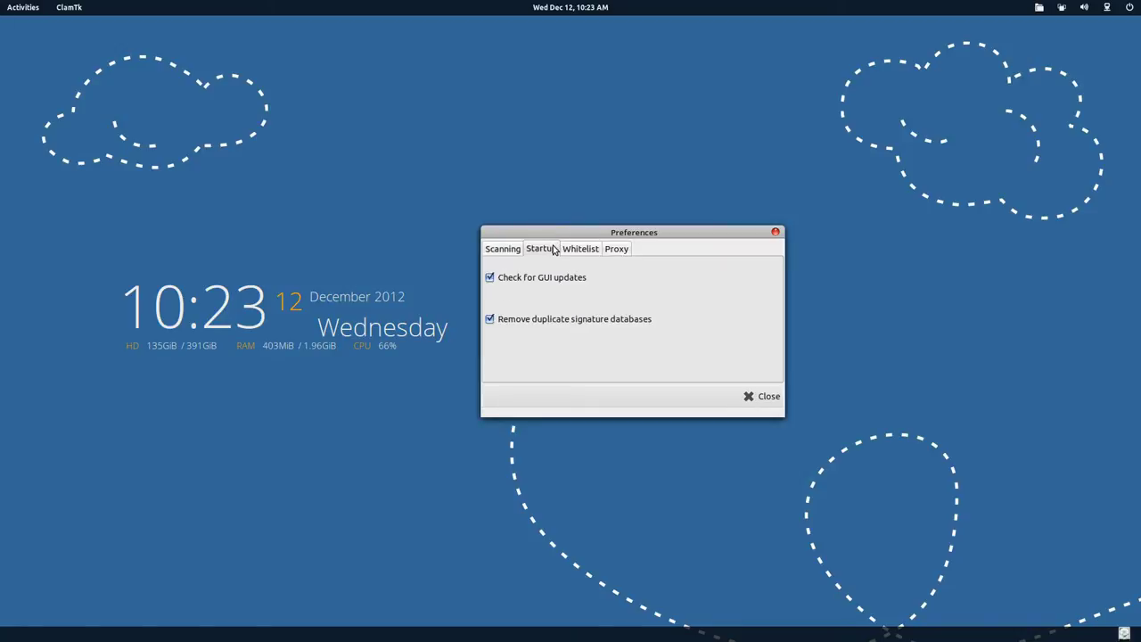
click(581, 255)
click(624, 255)
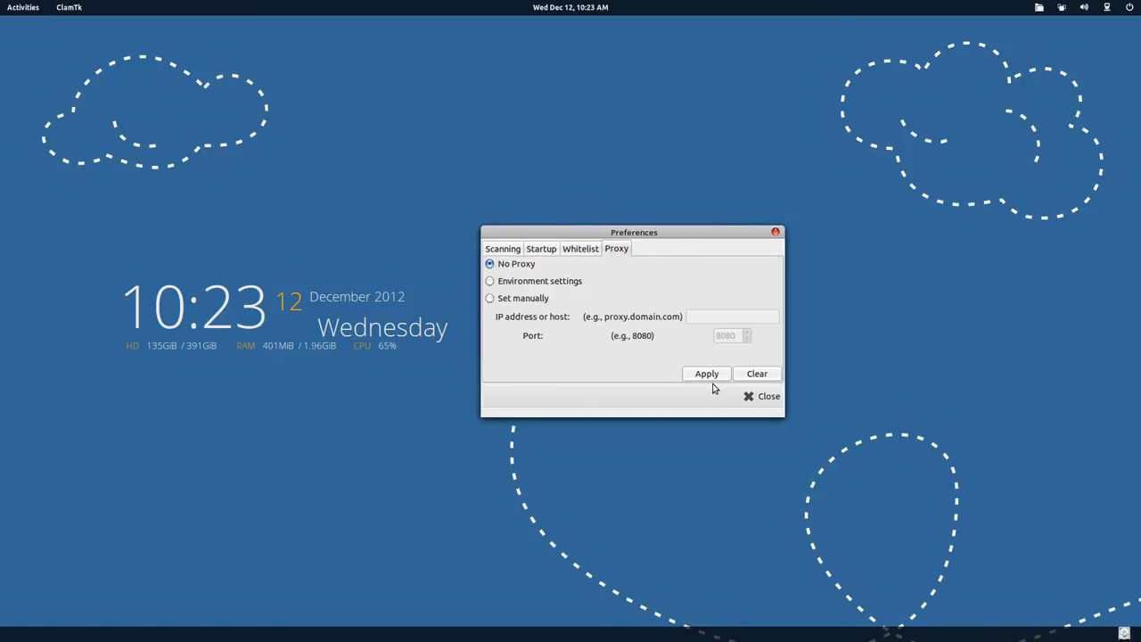
click(758, 396)
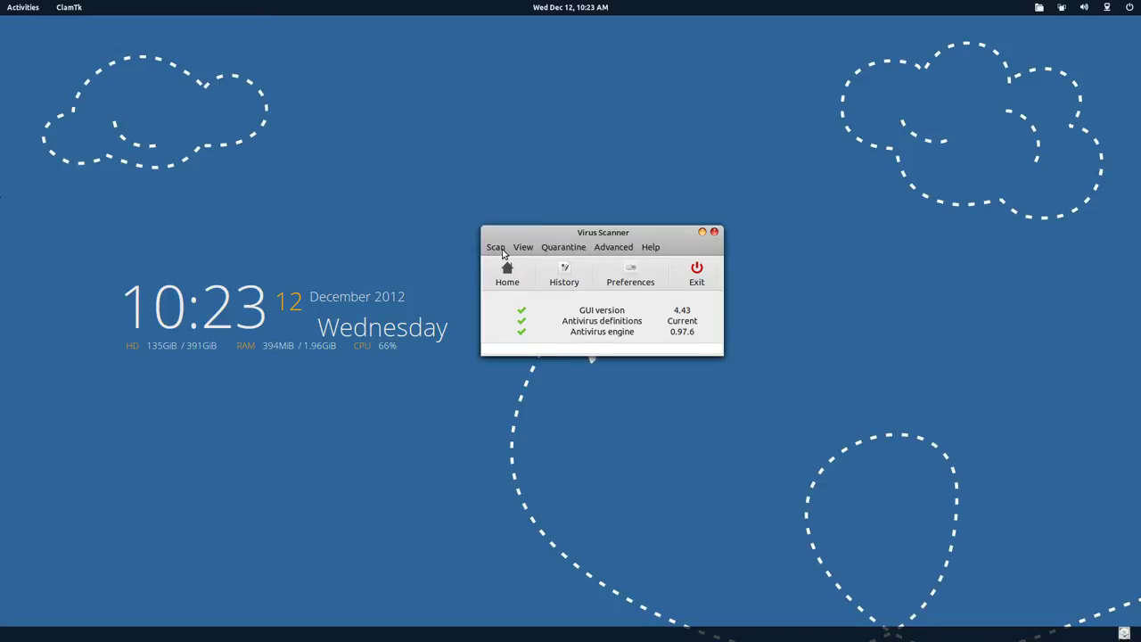
Step: Exit ClamTk, then show and dismiss the Activities overview to reveal the empty desktop
click(696, 282)
key(super)
click(569, 259)
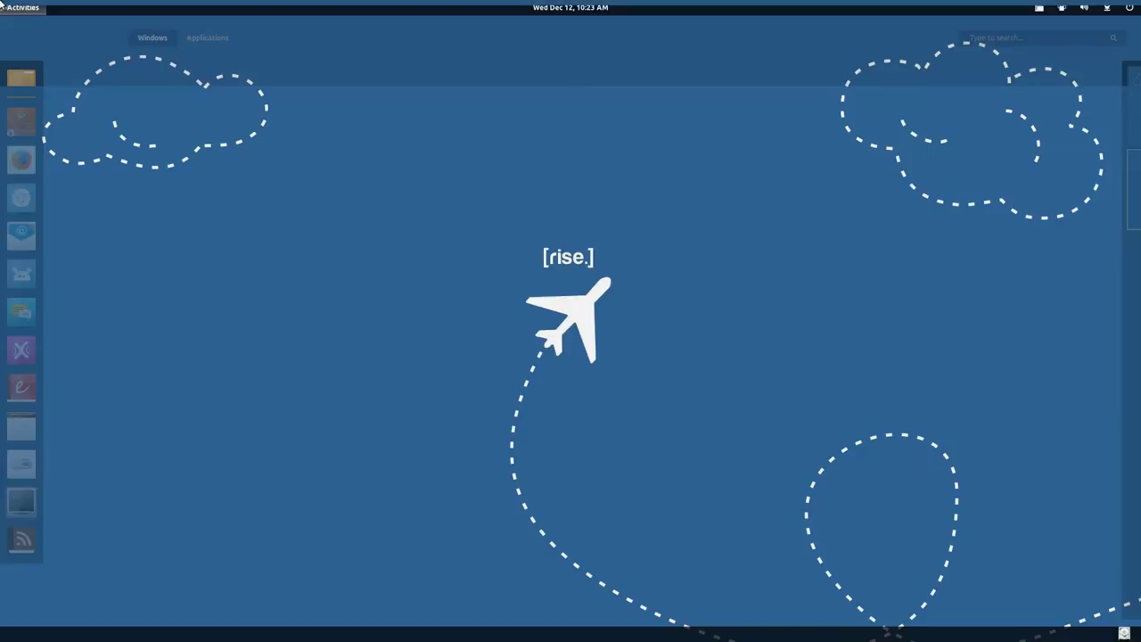